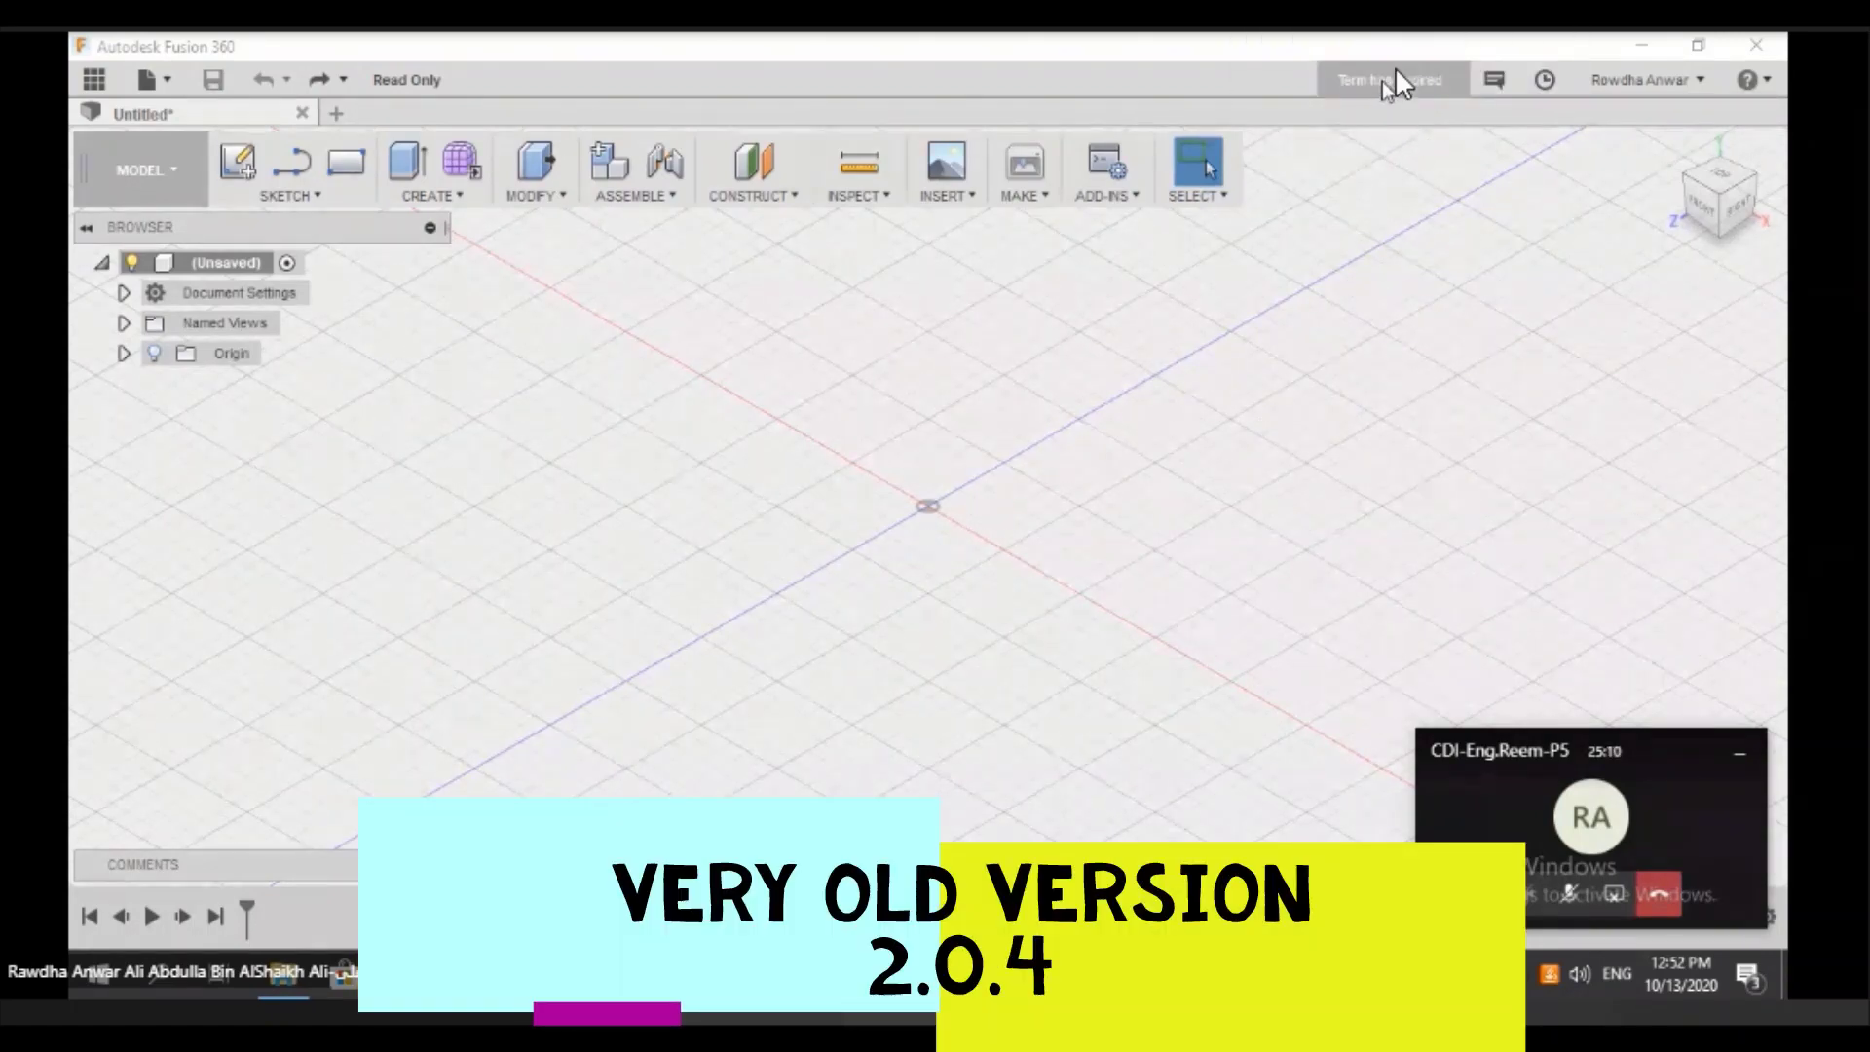
- Open the licensing options from the red 'Term has expired' button
click(1395, 69)
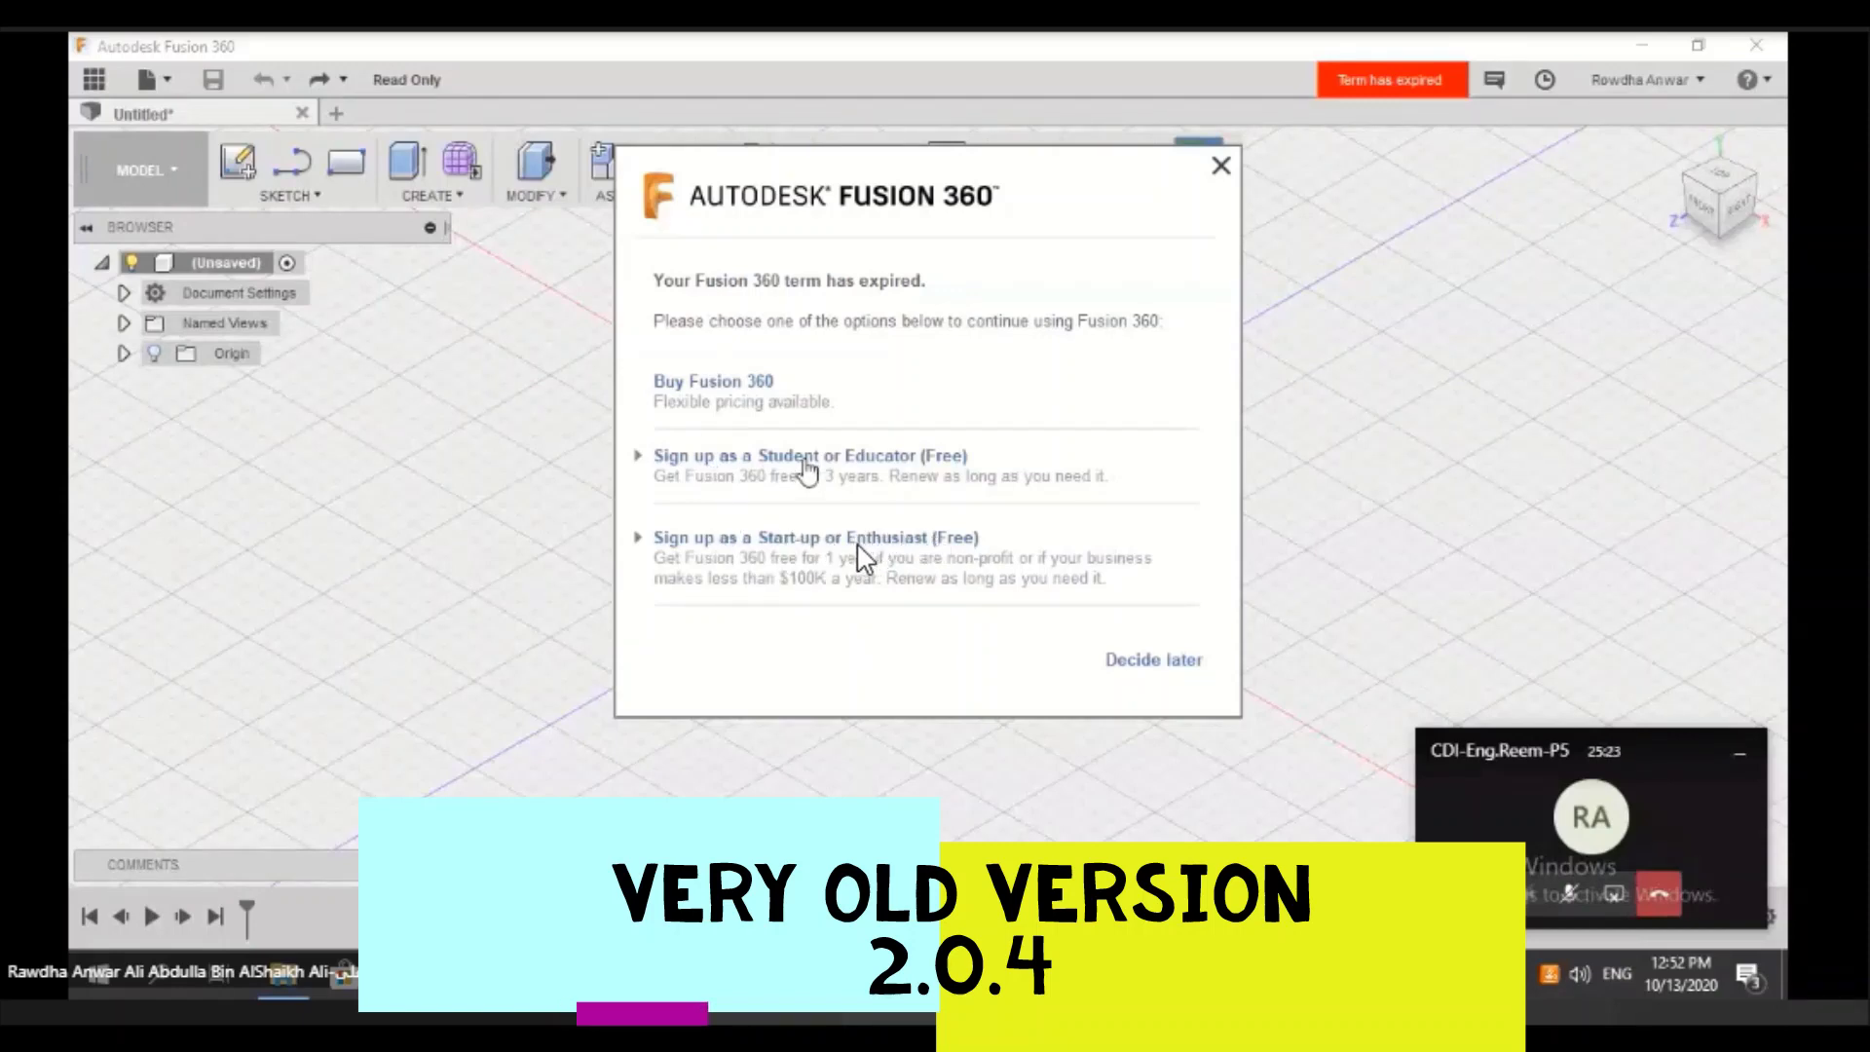
- Submit the Start-up or Enthusiast sign-up for United Arab Emirates with the terms accepted
click(808, 540)
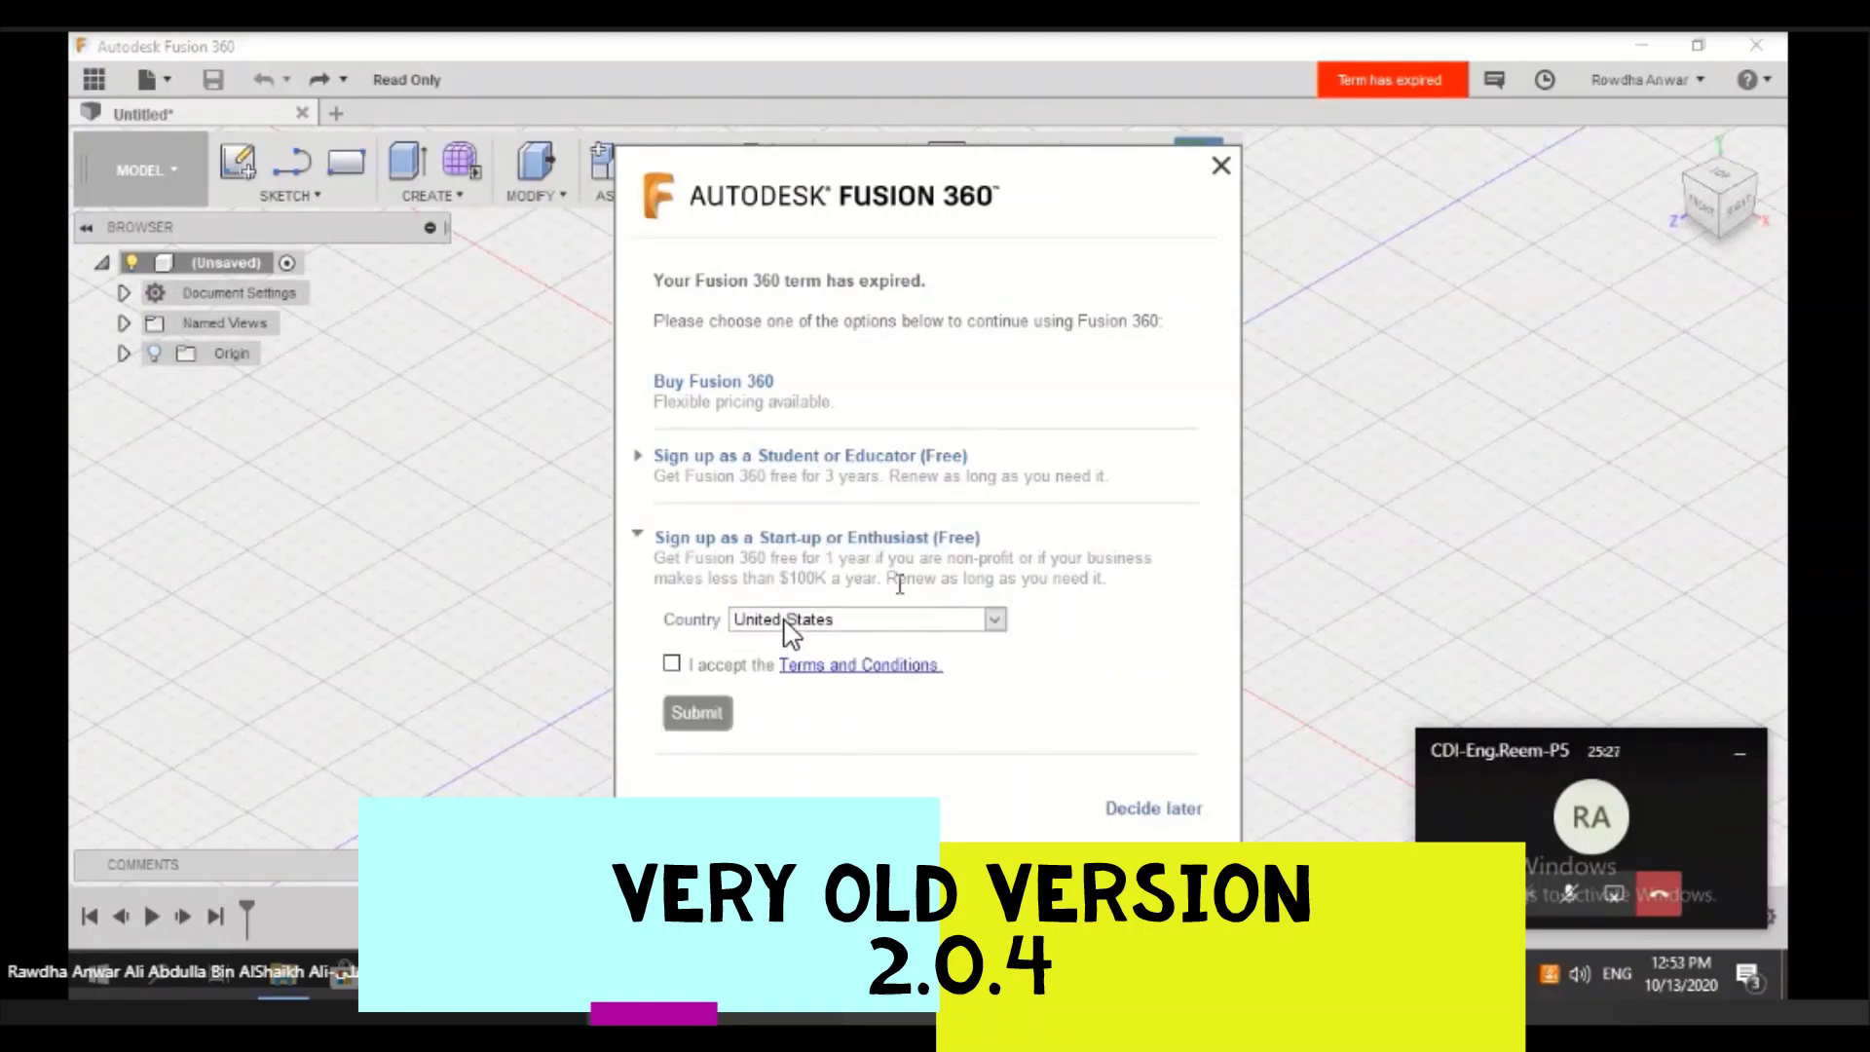
click(1000, 623)
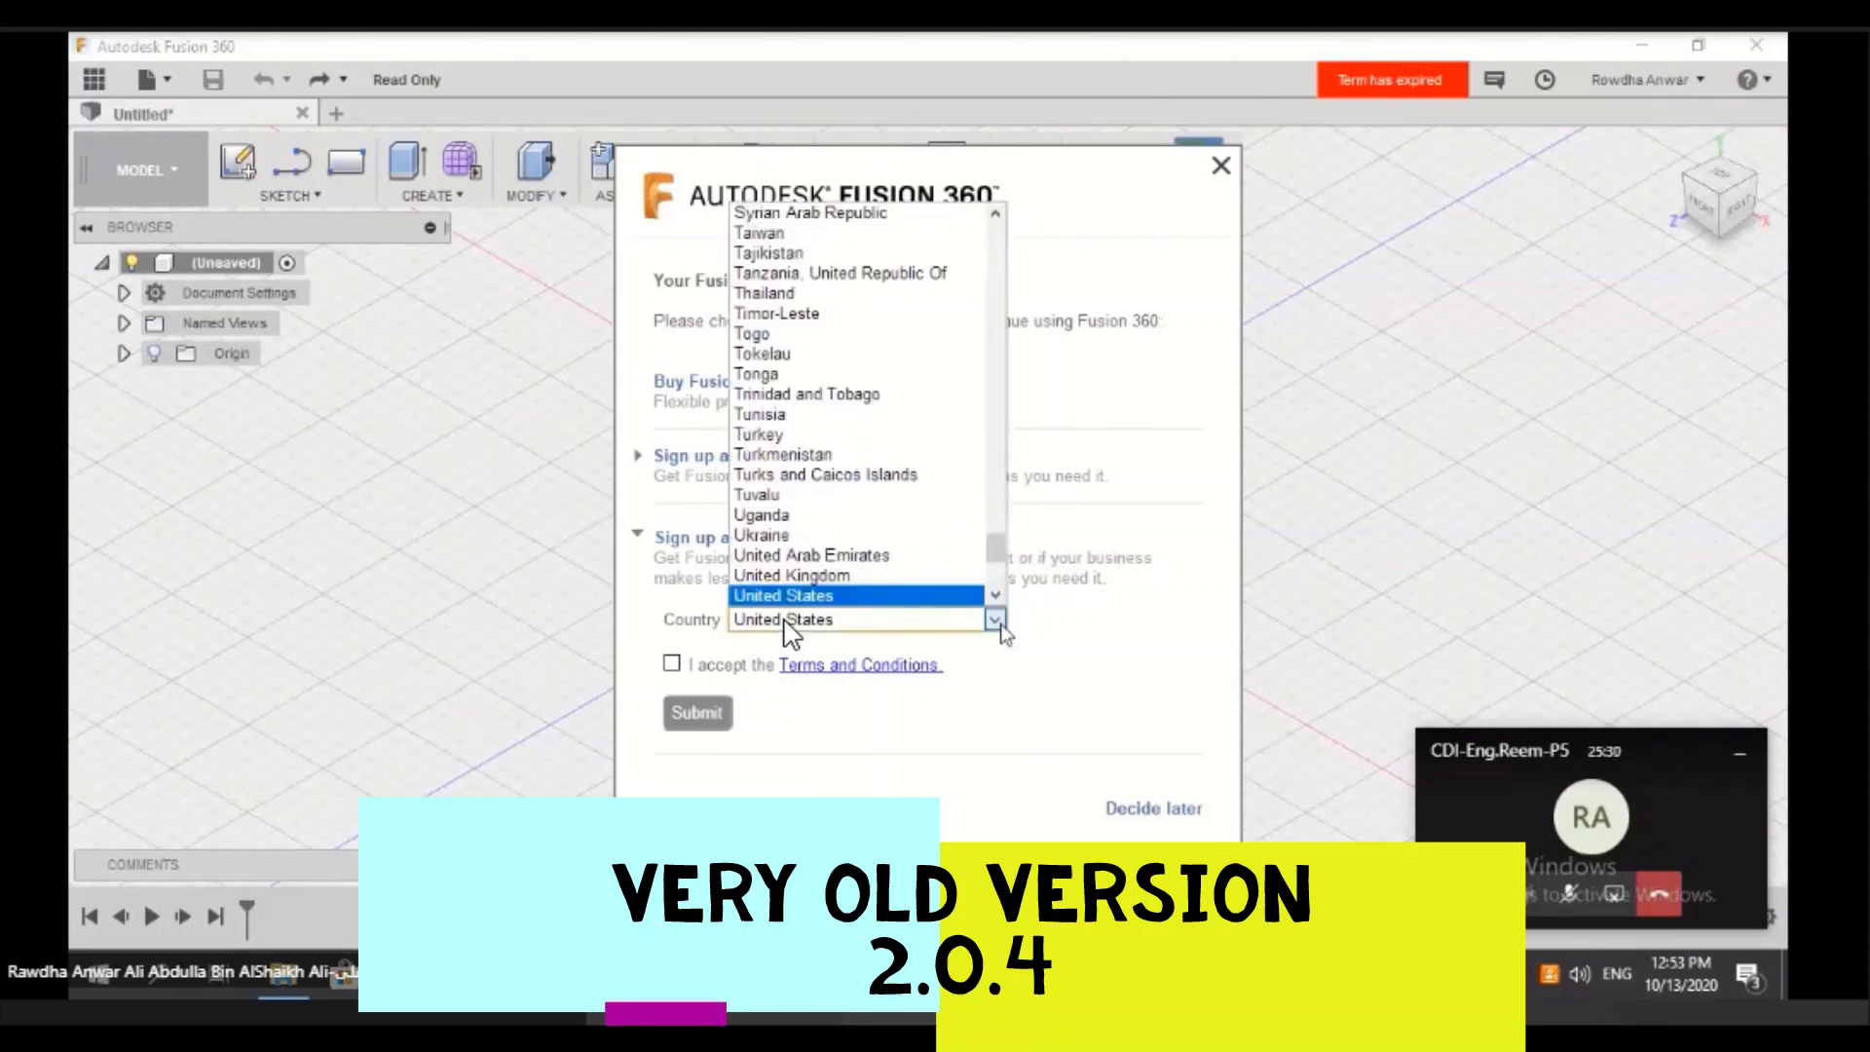
click(810, 555)
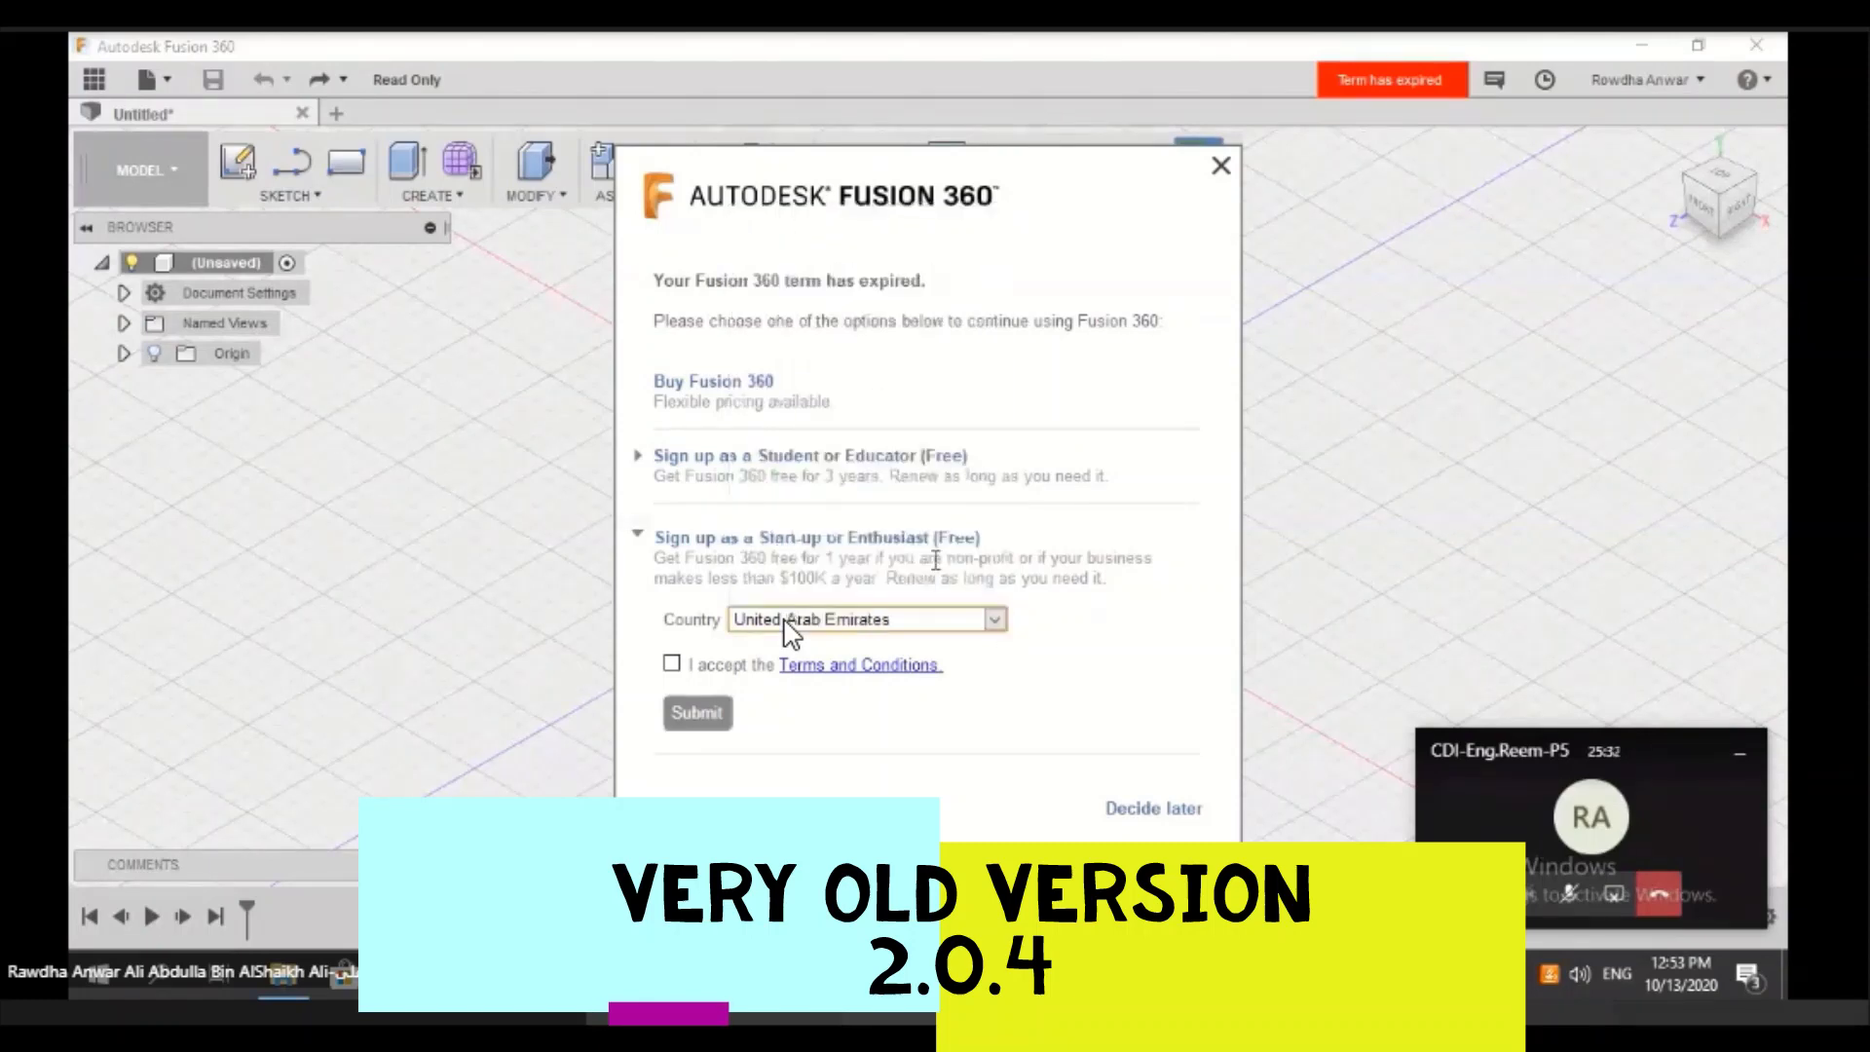
click(673, 666)
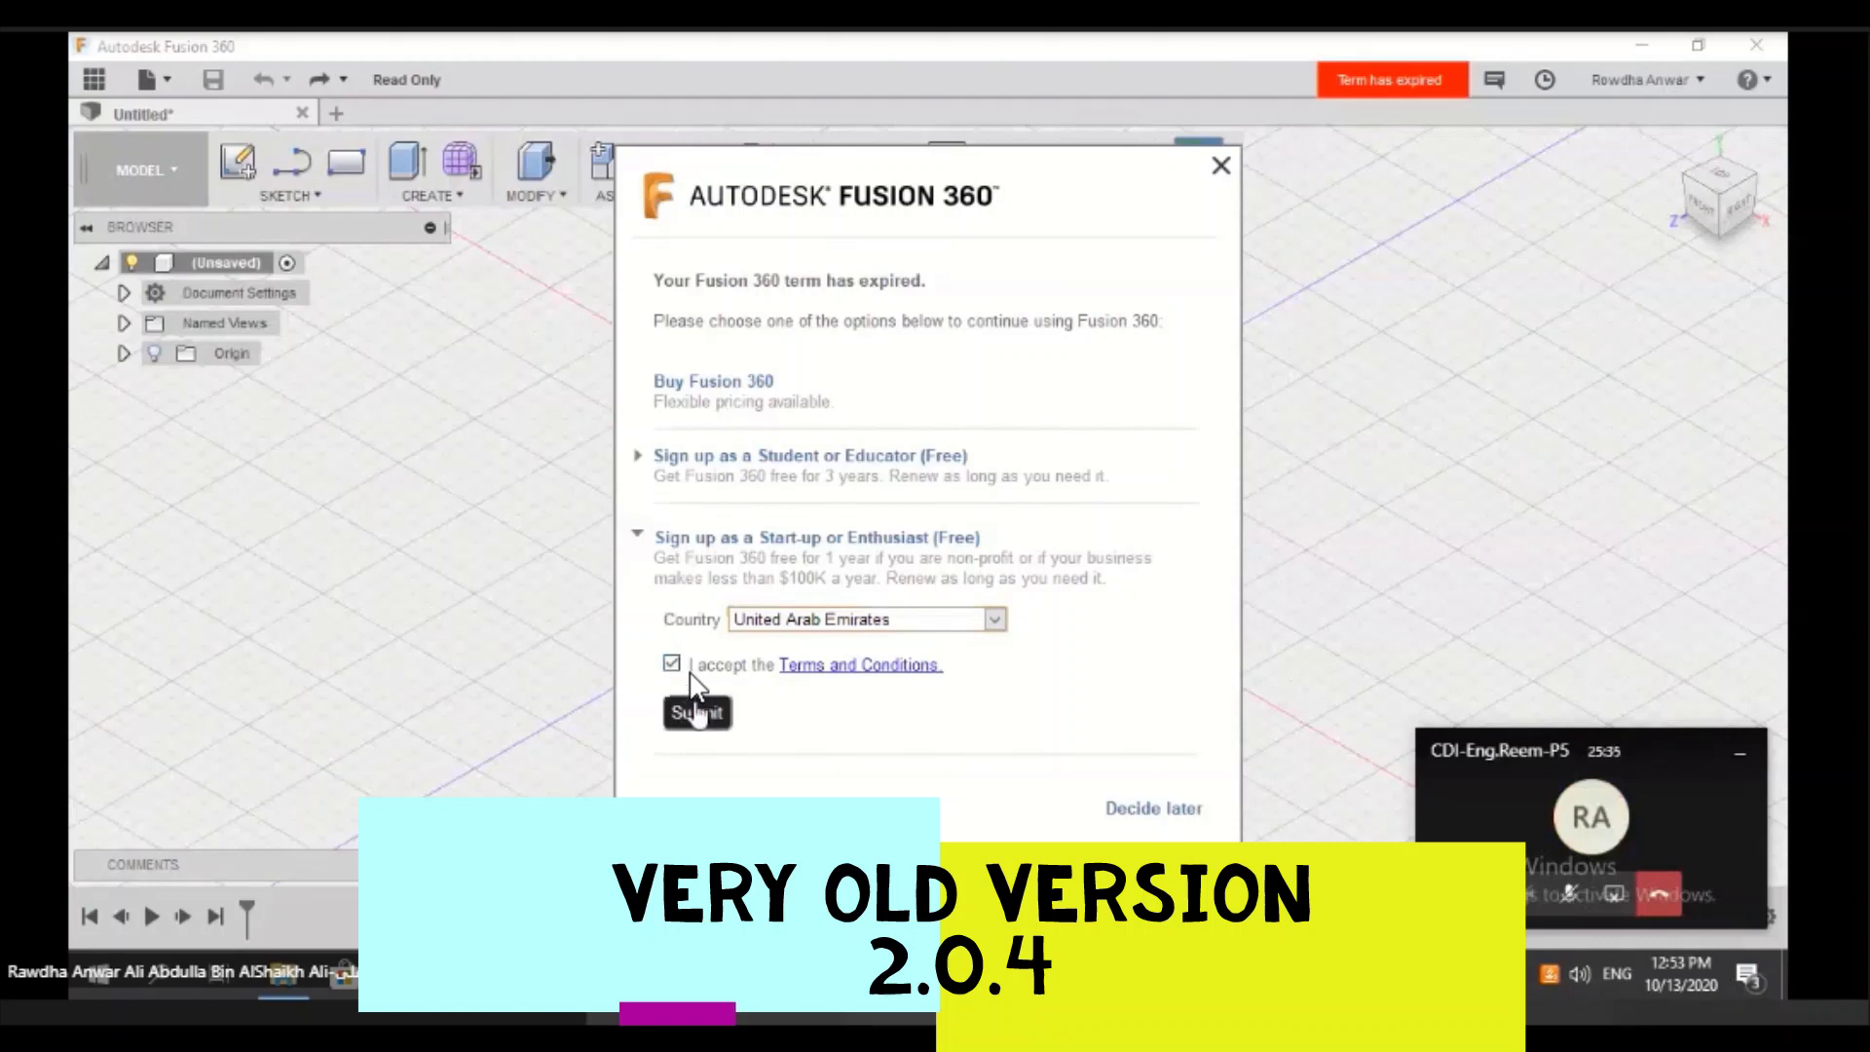
click(698, 715)
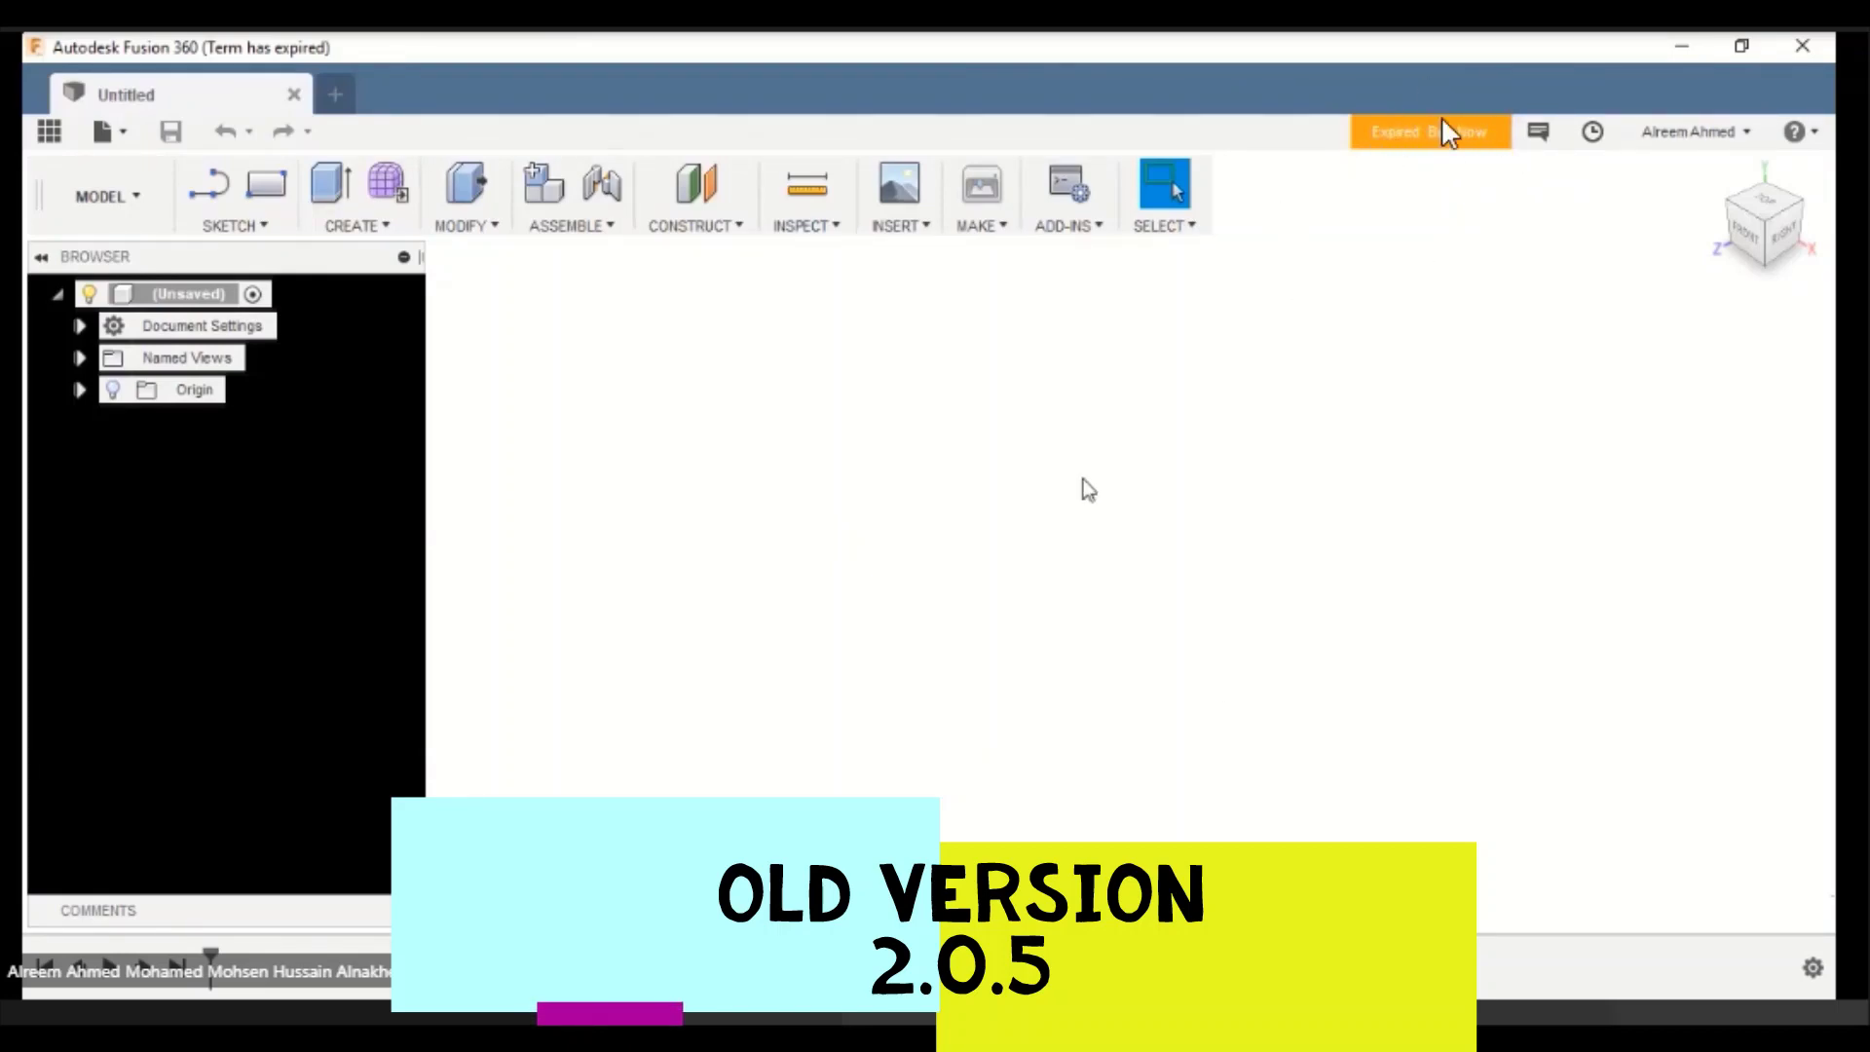
- From 'Expired Buy Now', follow the qualify link and choose Non-commercial use
click(1461, 135)
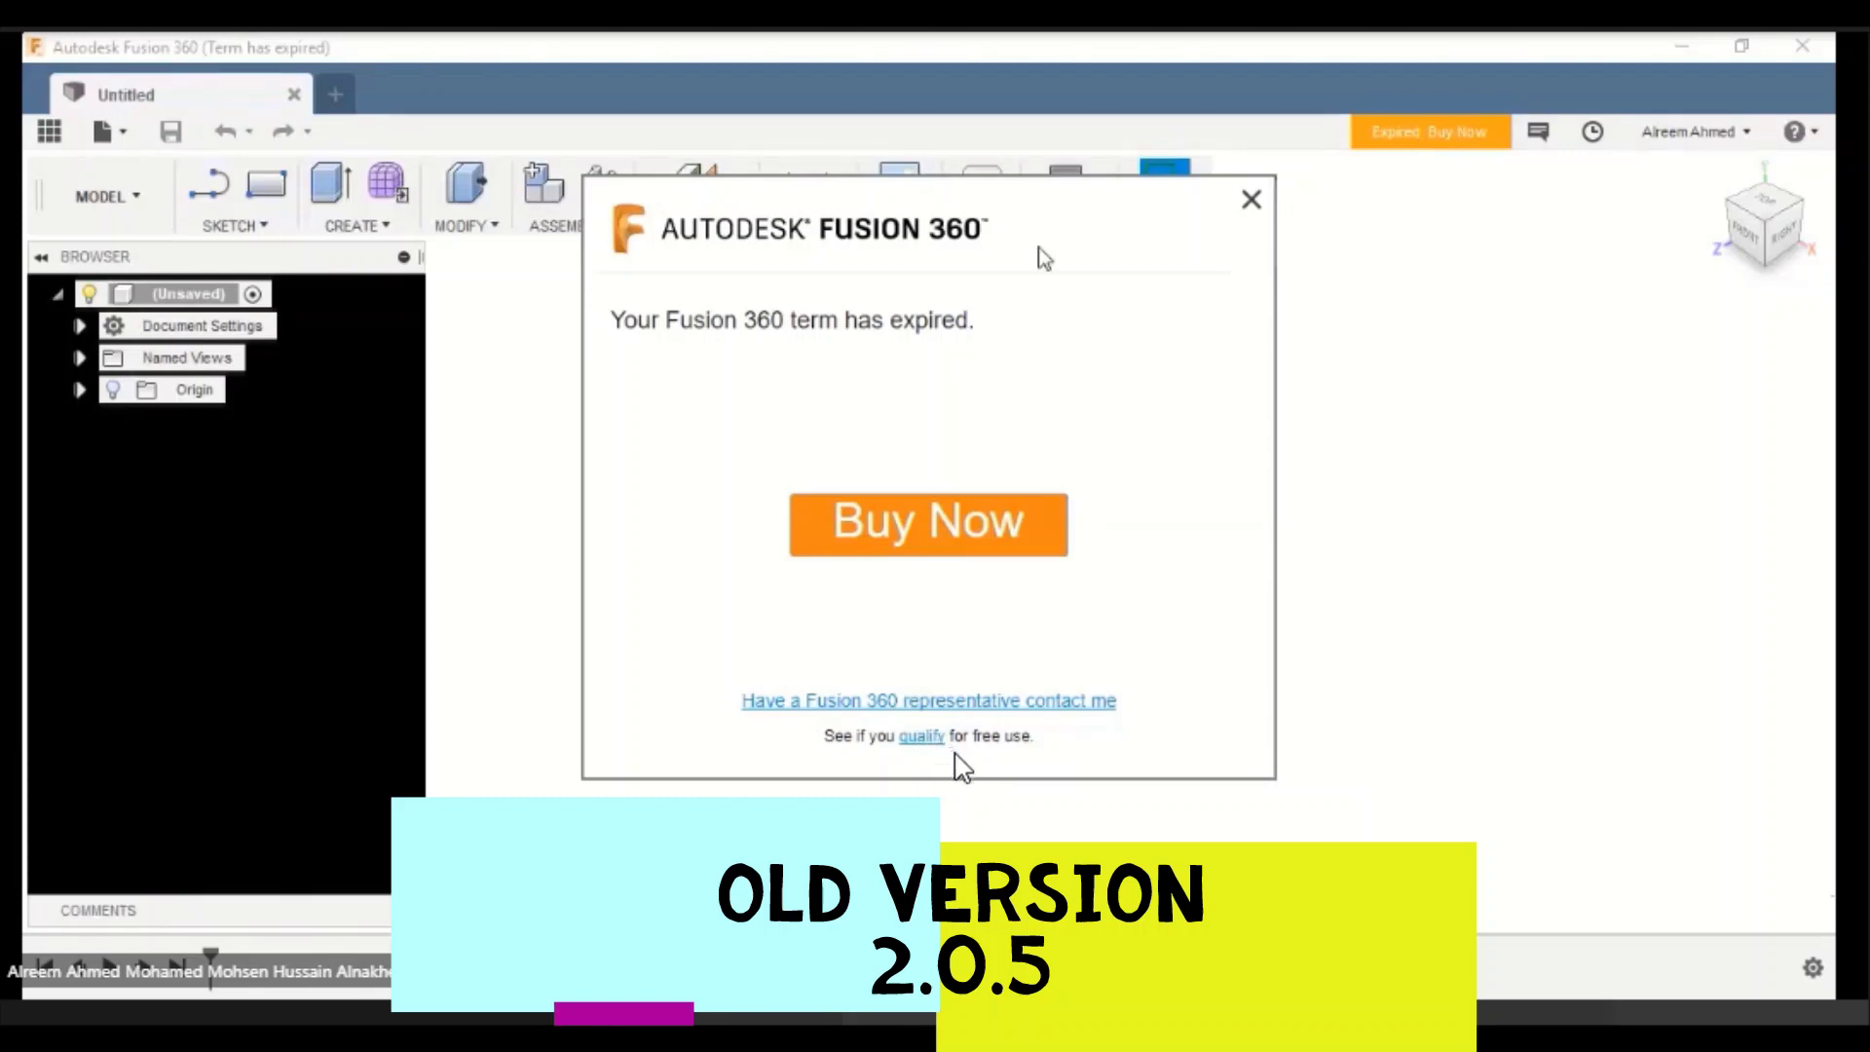
click(924, 739)
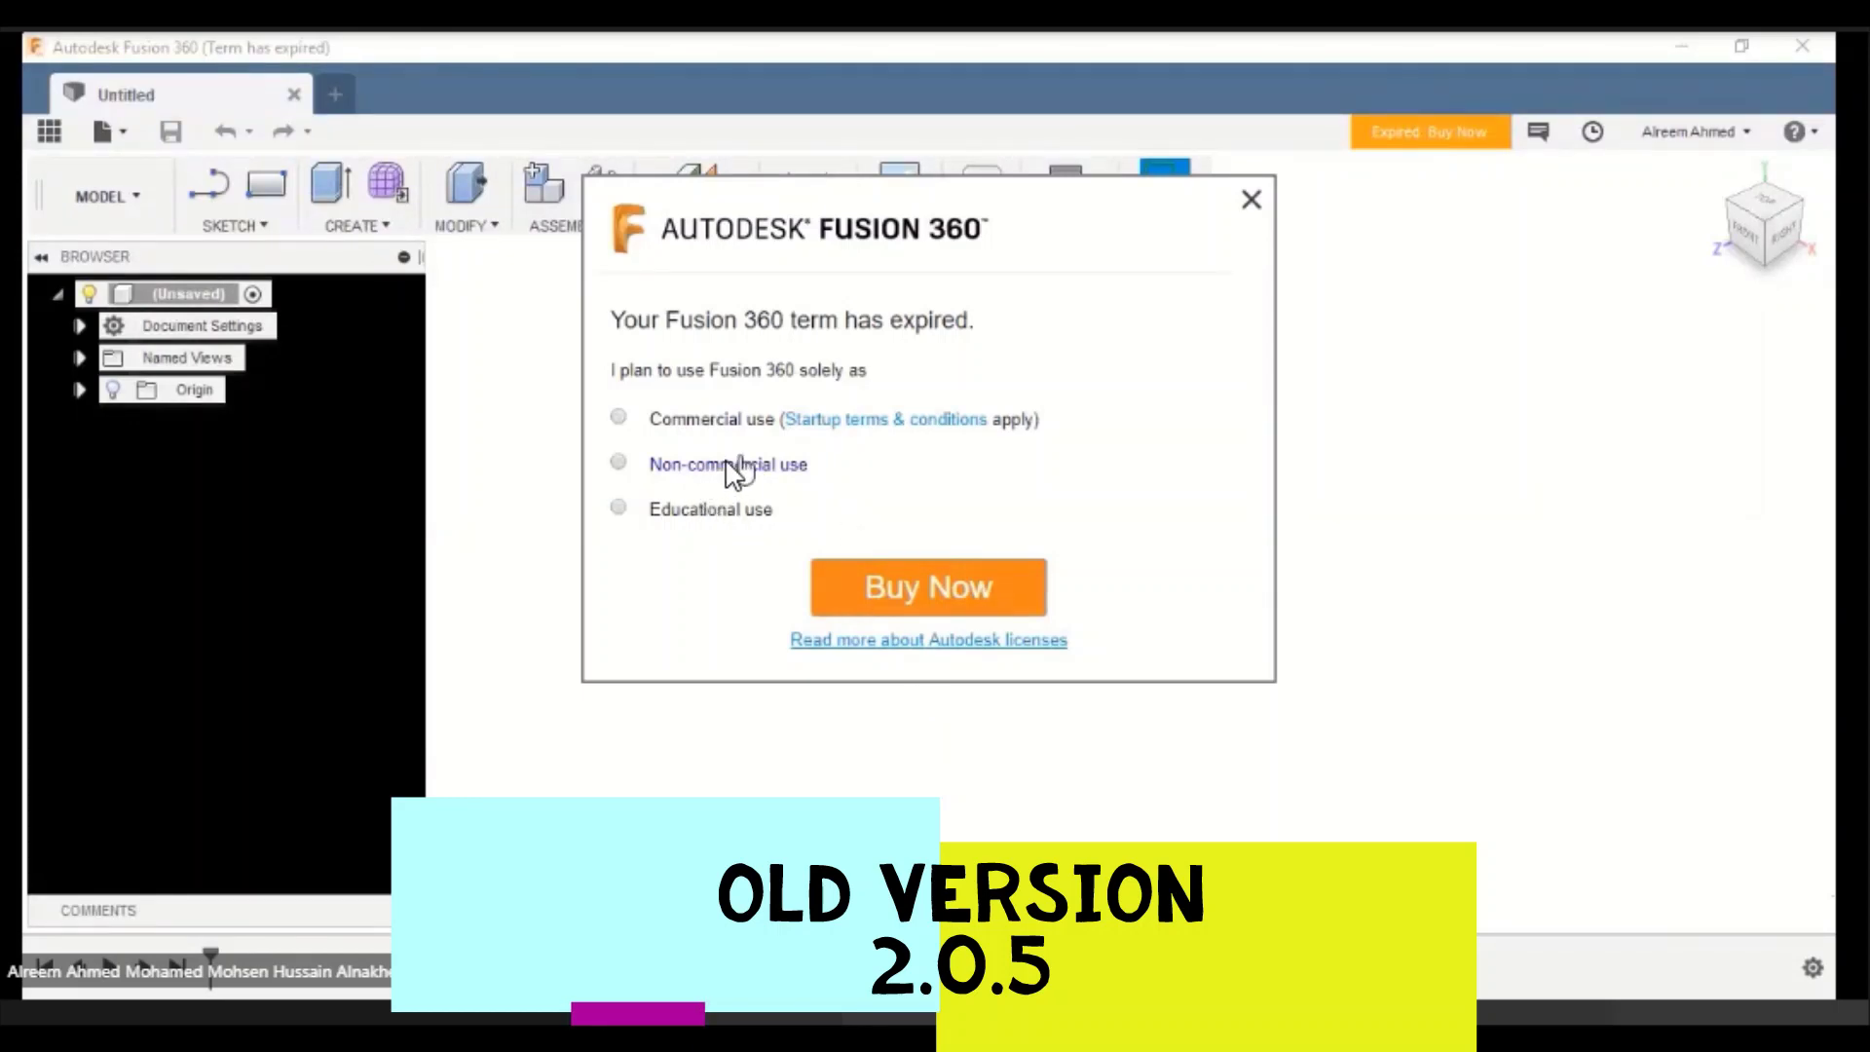
click(735, 469)
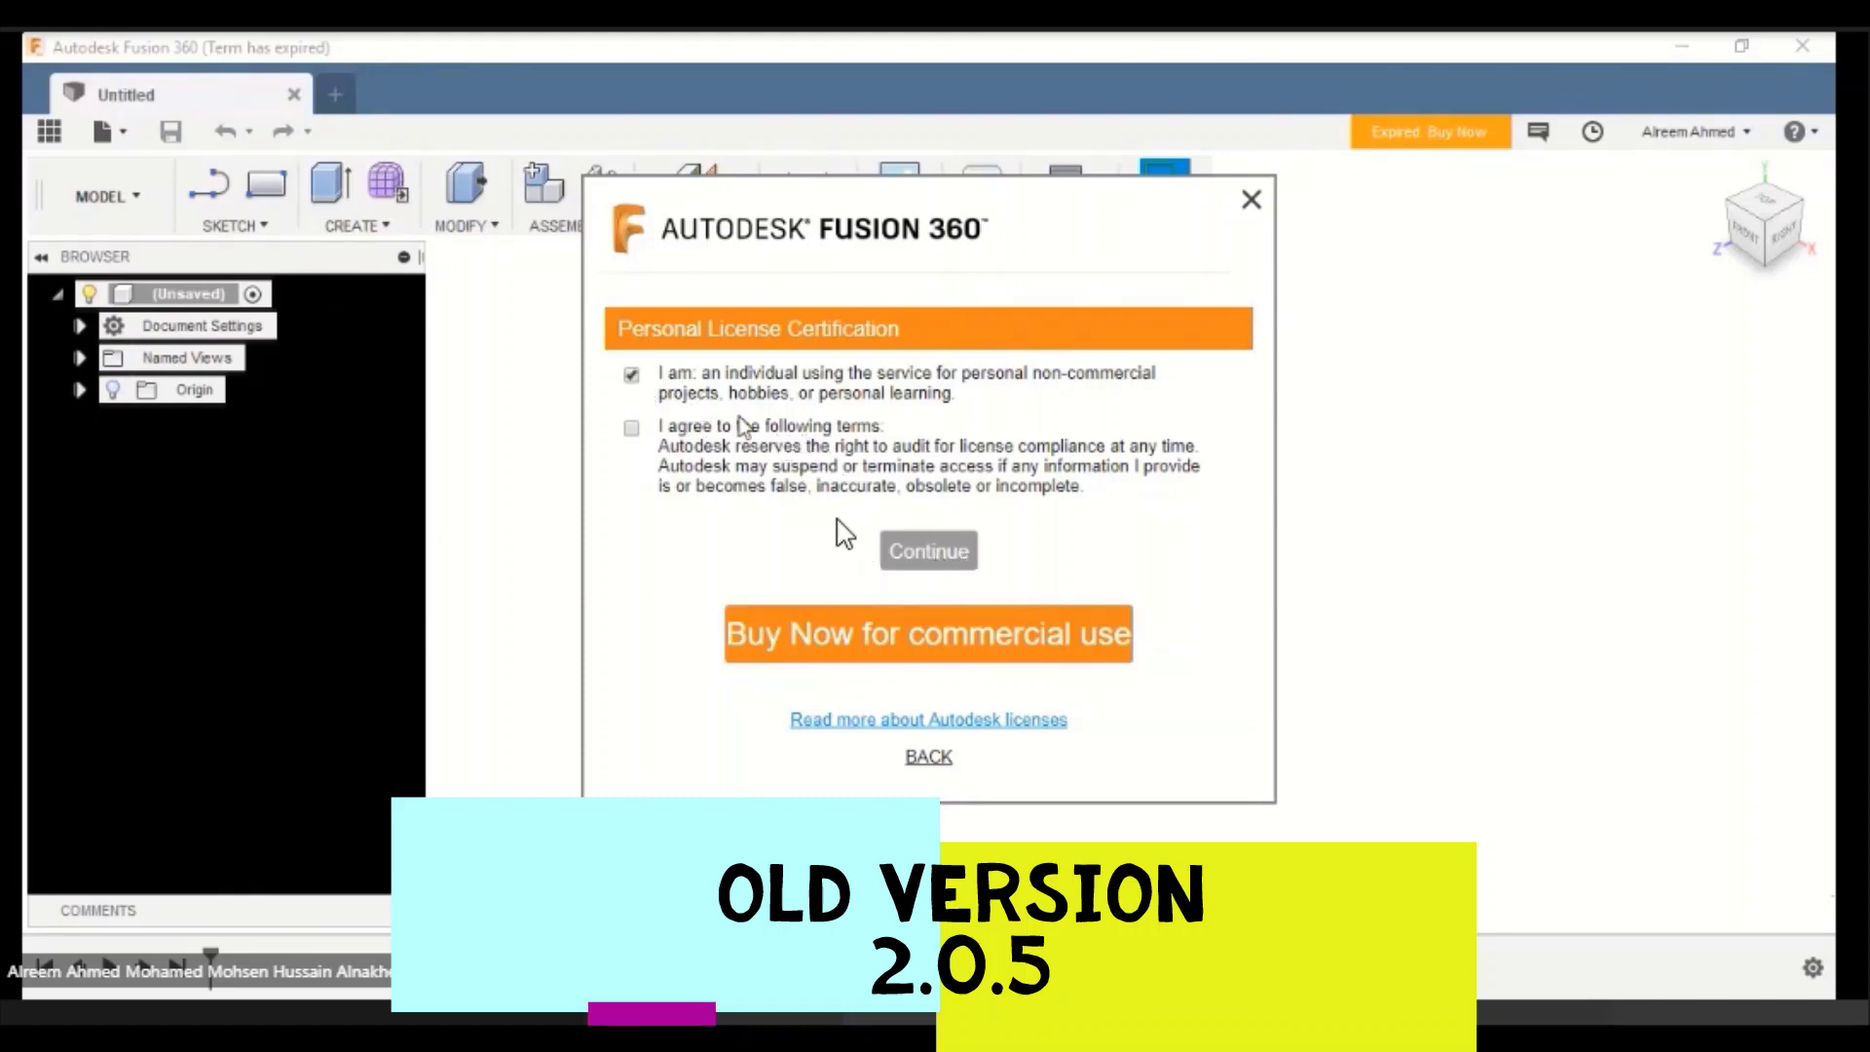
- Agree to the personal-use terms, complete the Personal licence registration, and start using Fusion 360
click(631, 426)
click(922, 543)
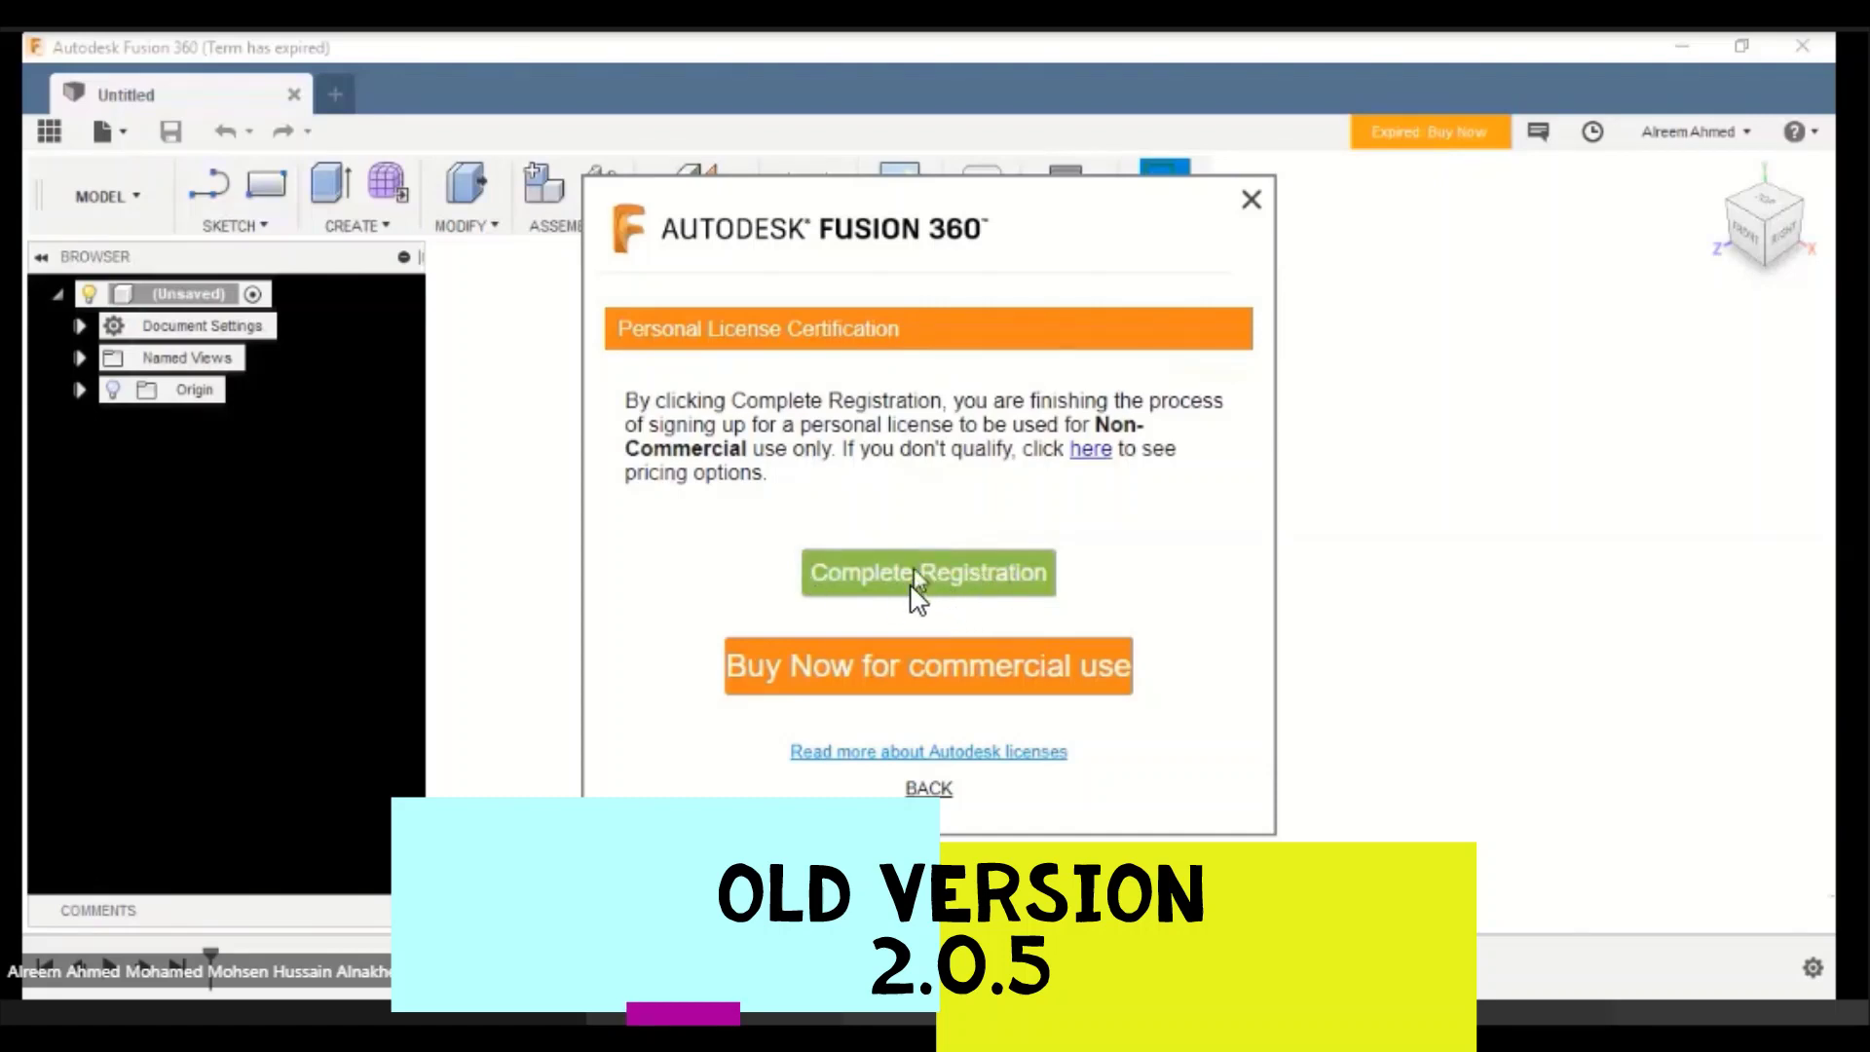
click(913, 573)
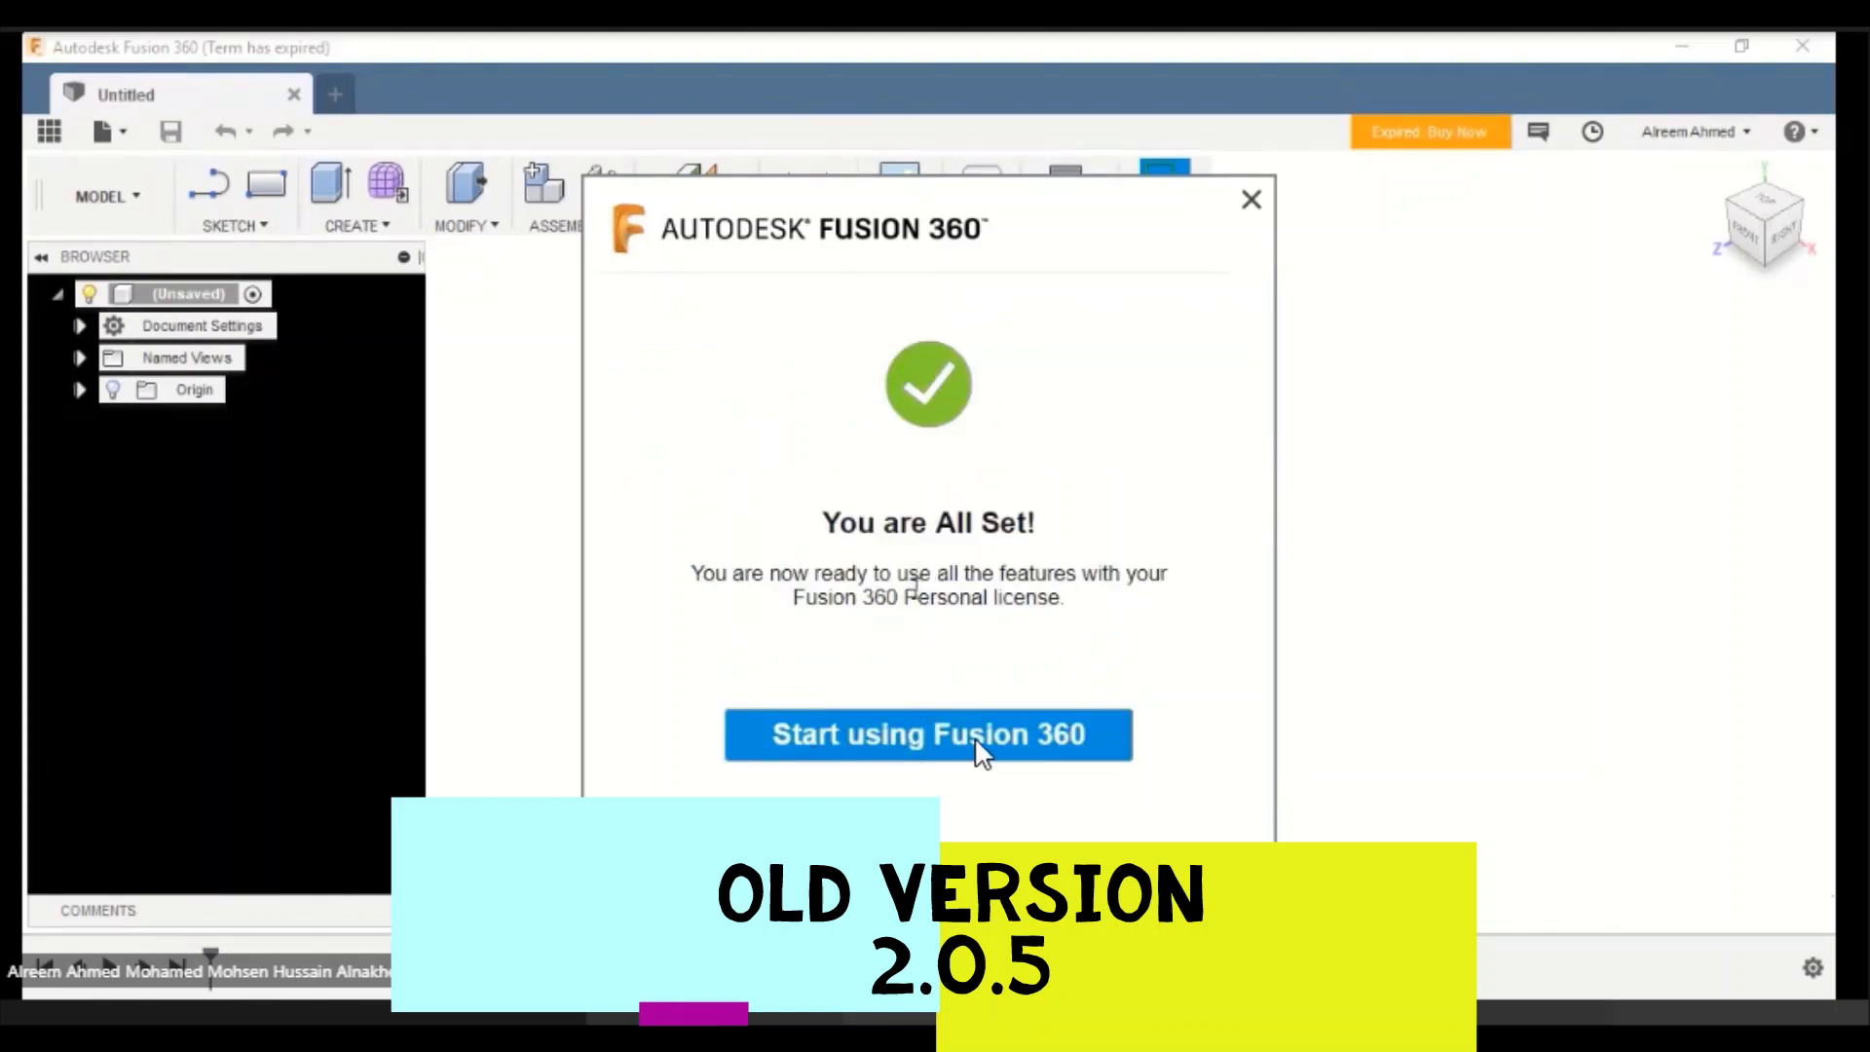
click(945, 718)
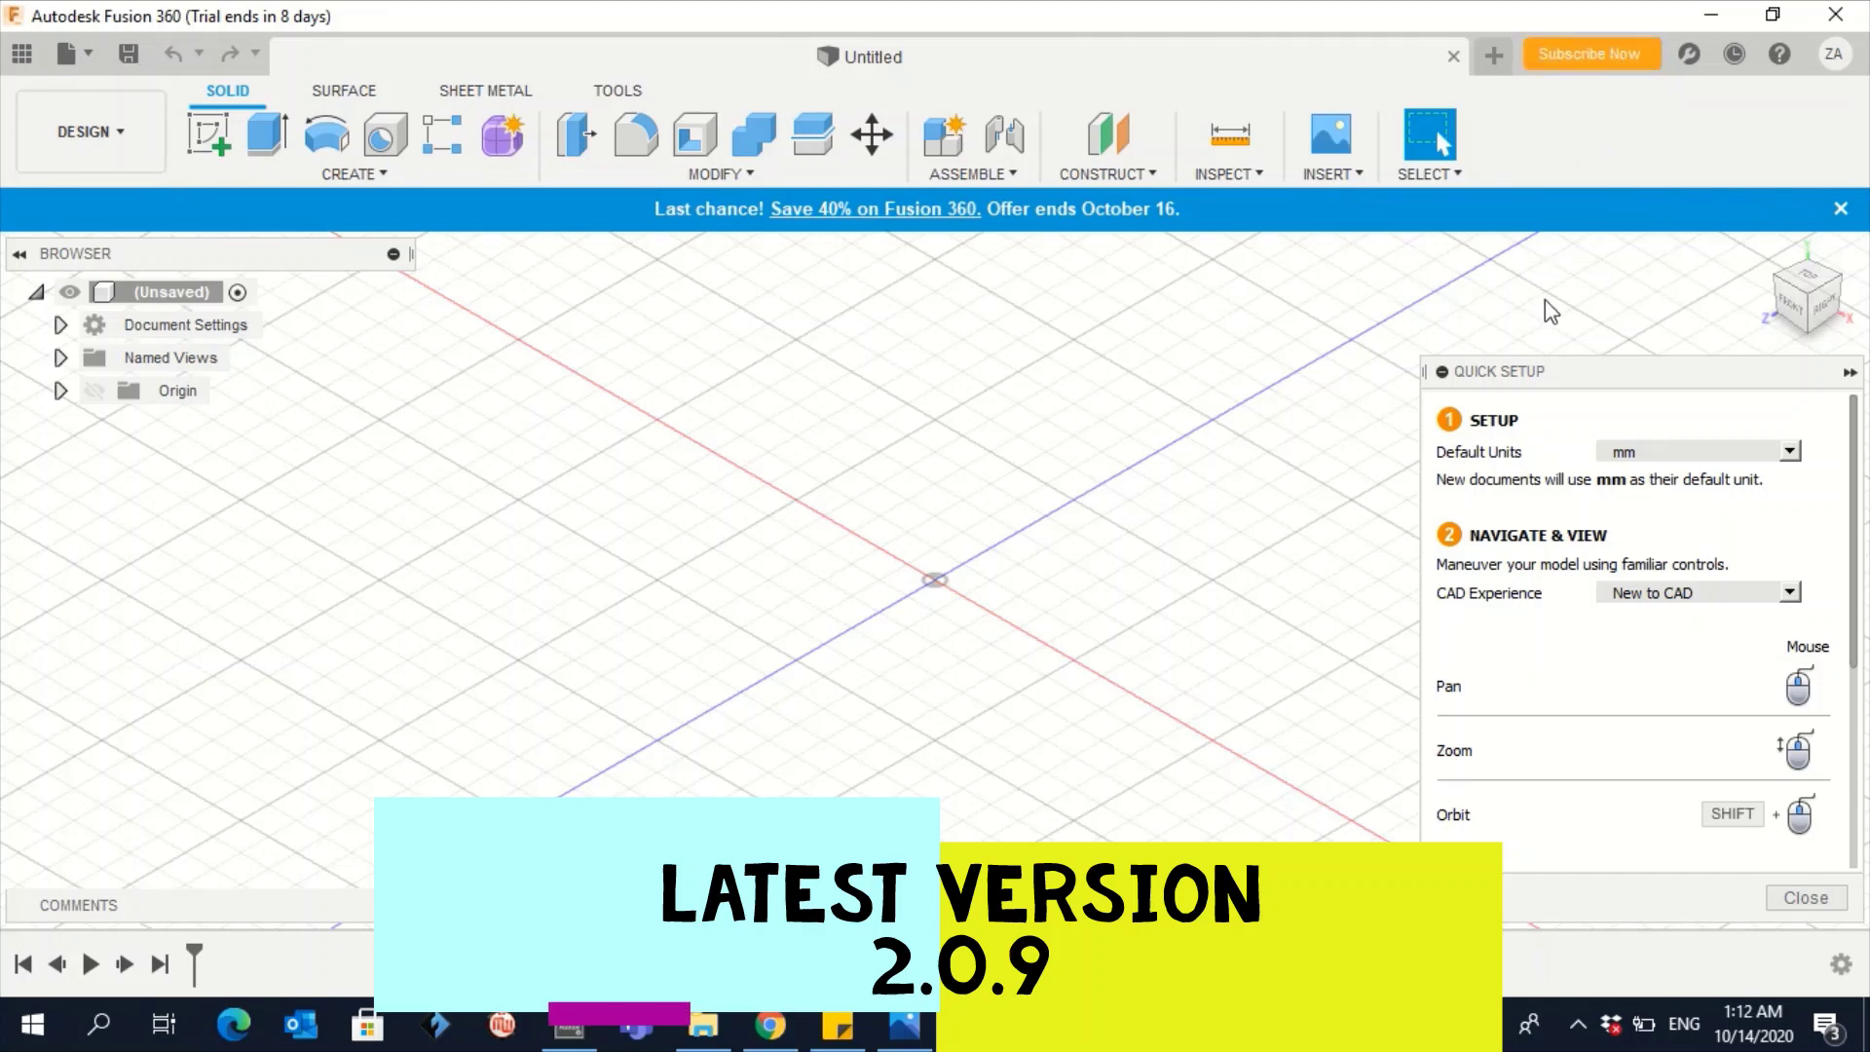
- Go from the subscription page through Plans & Pricing to the free Personal, Hobby Use offer
click(1598, 60)
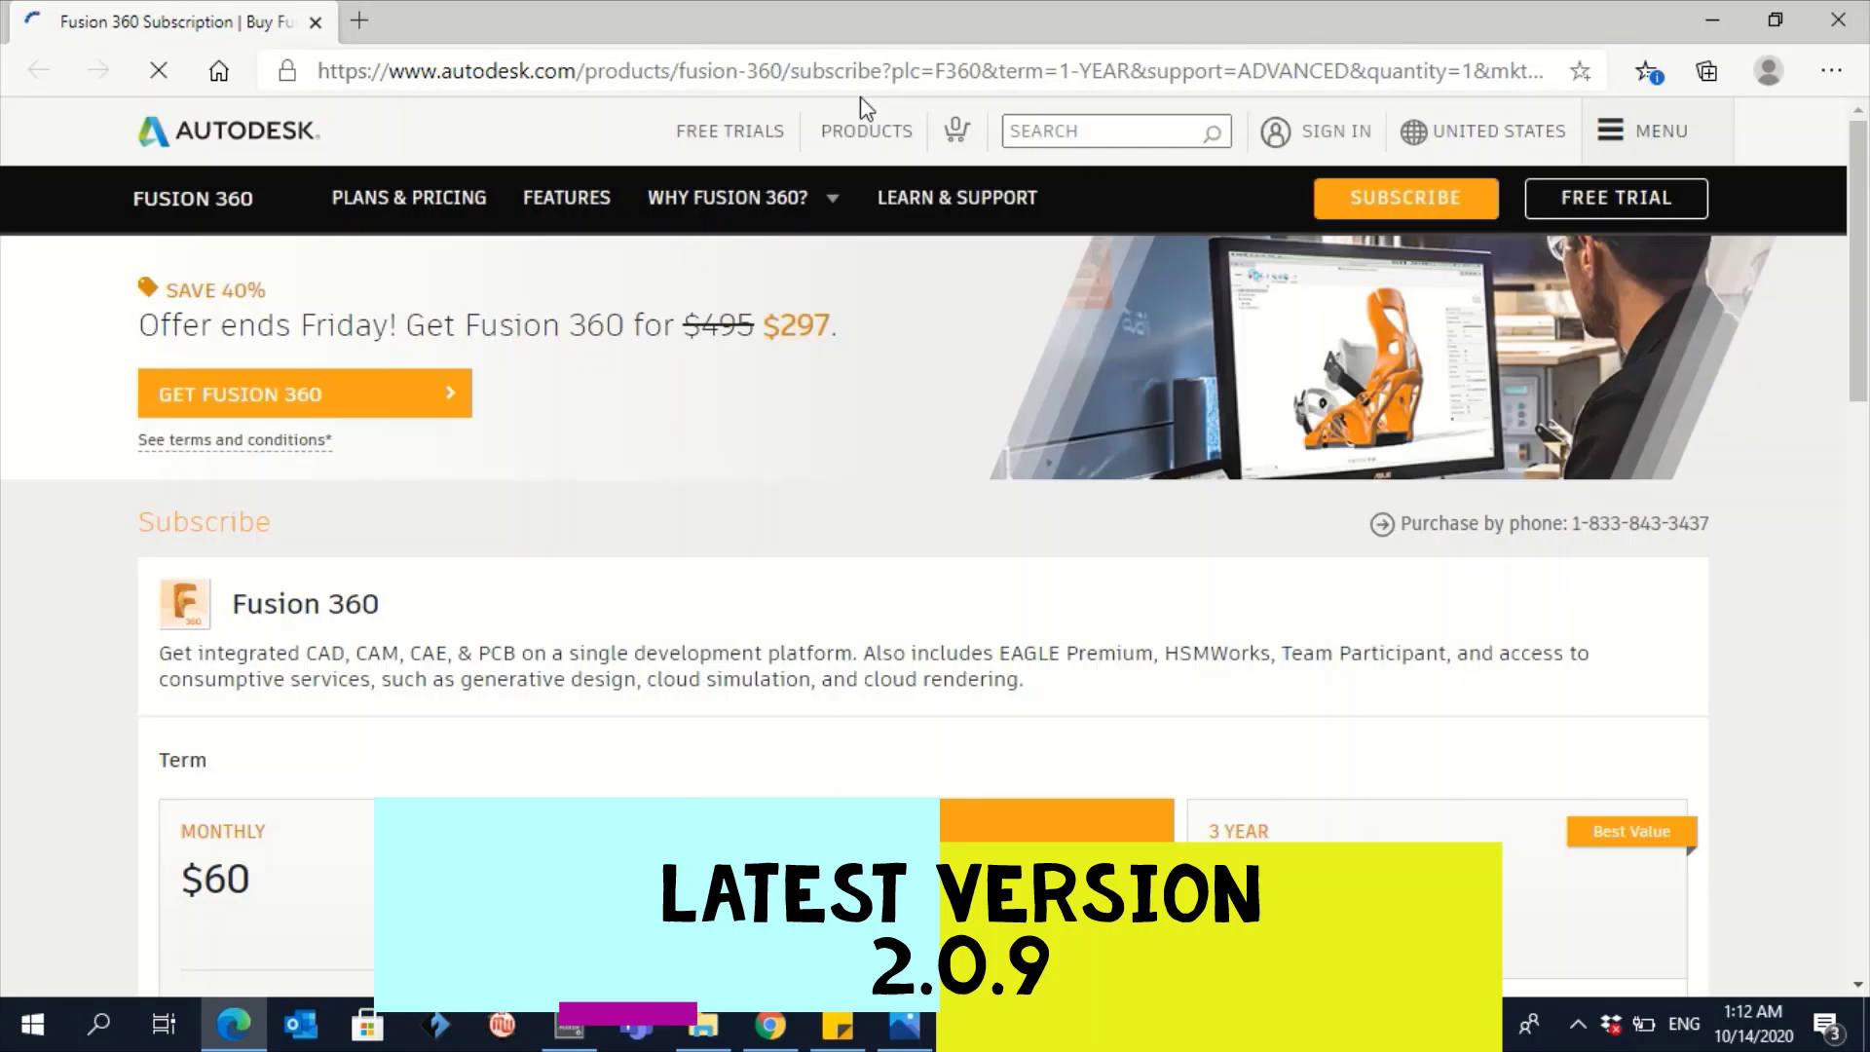
click(425, 203)
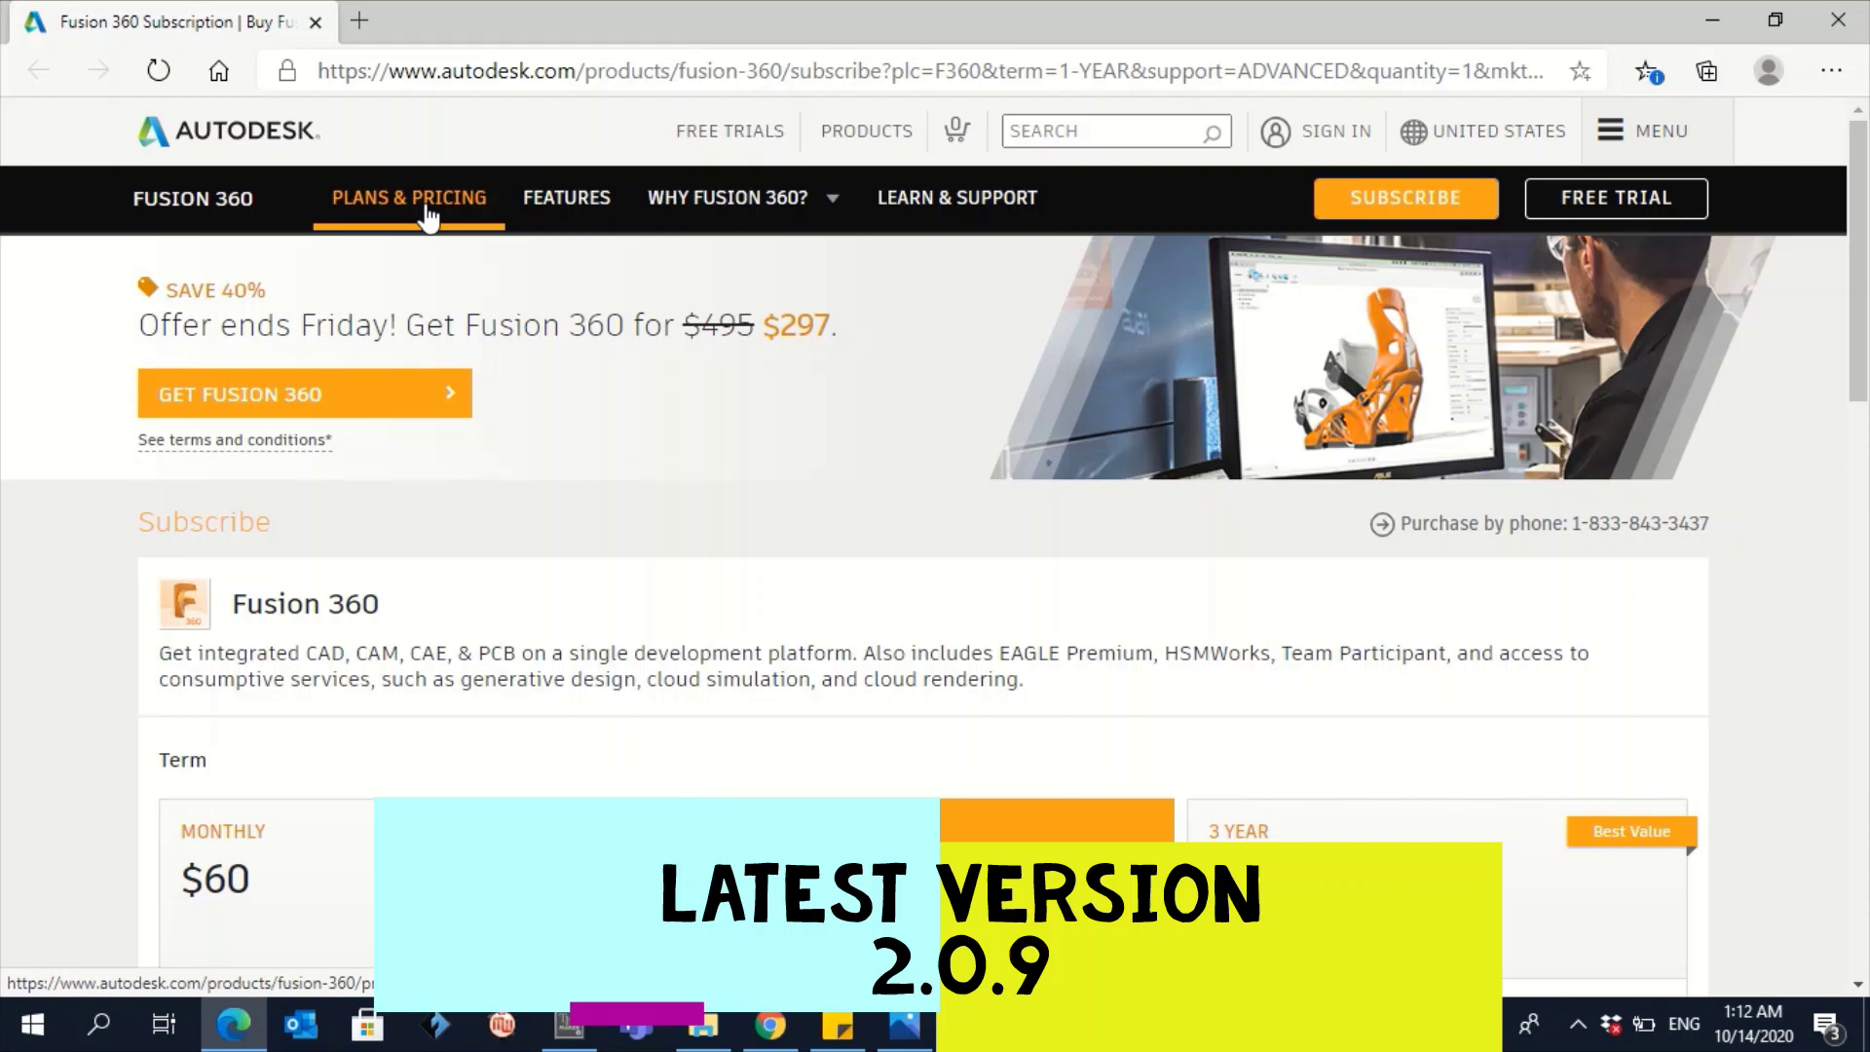
click(425, 206)
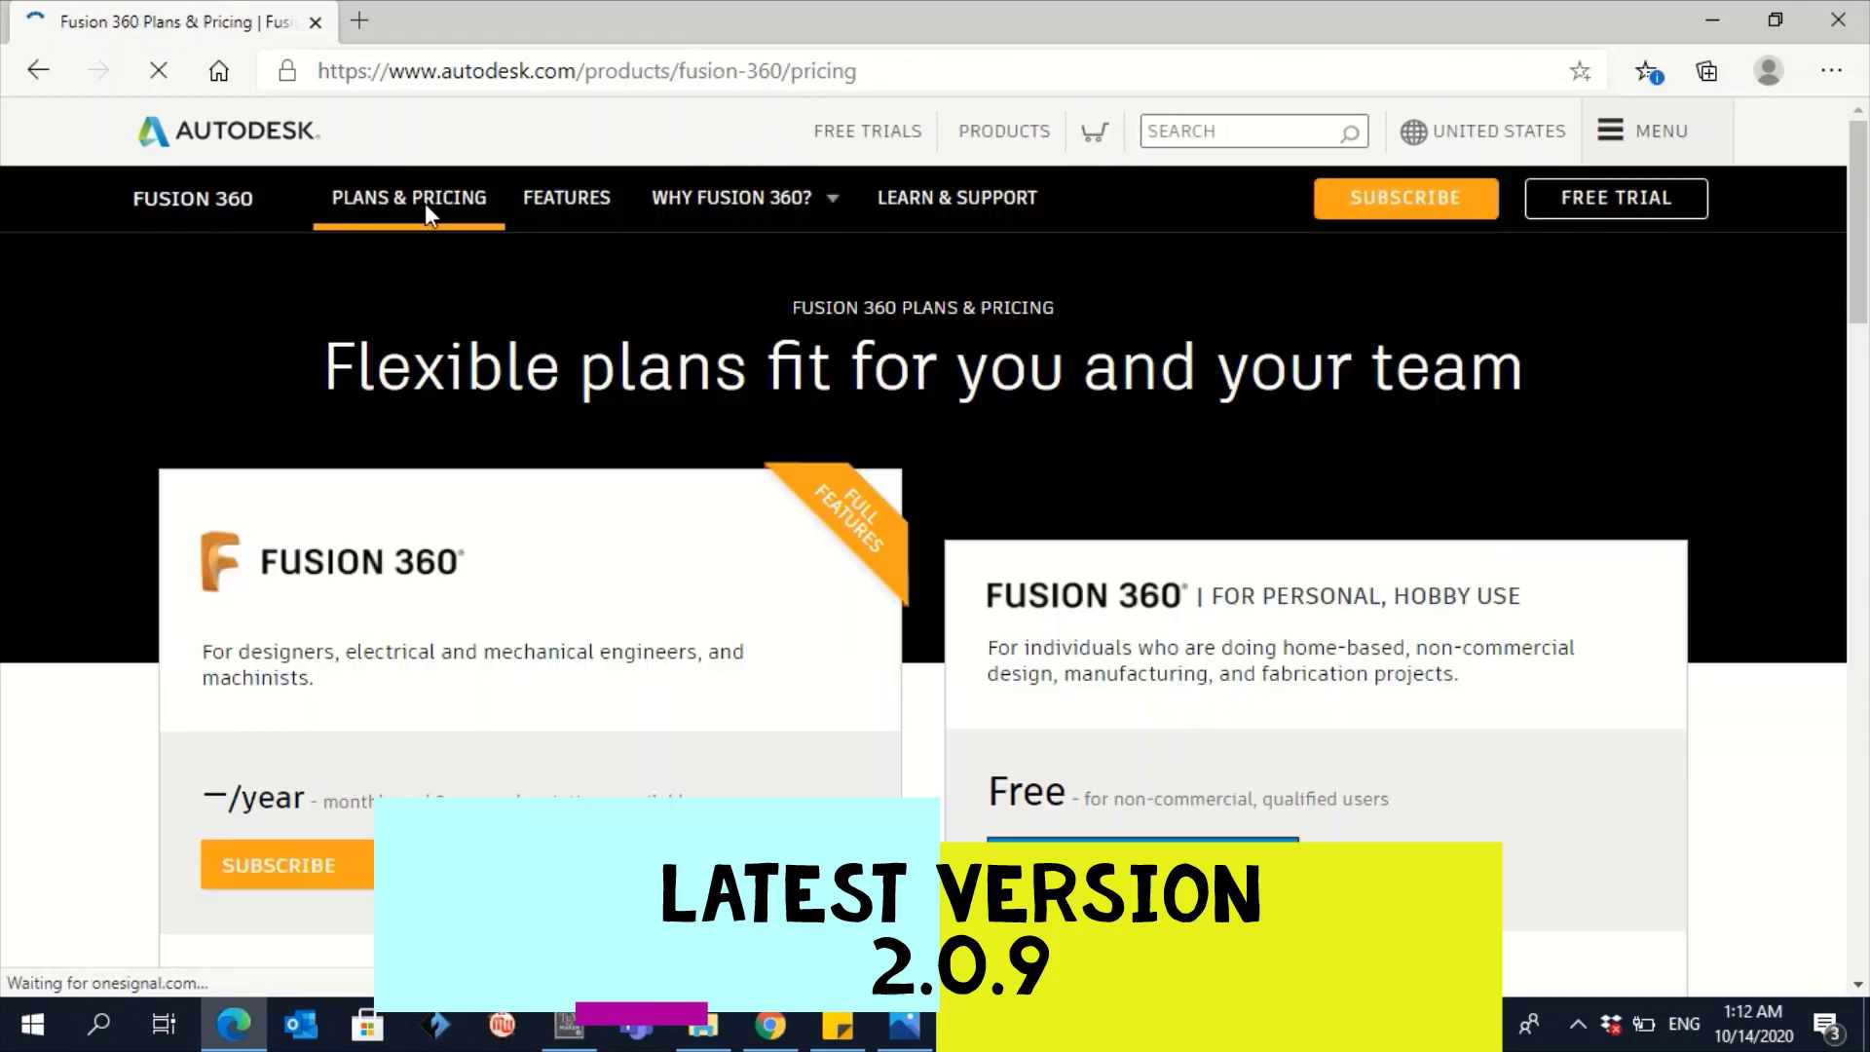
scroll(1084, 605, down, 2)
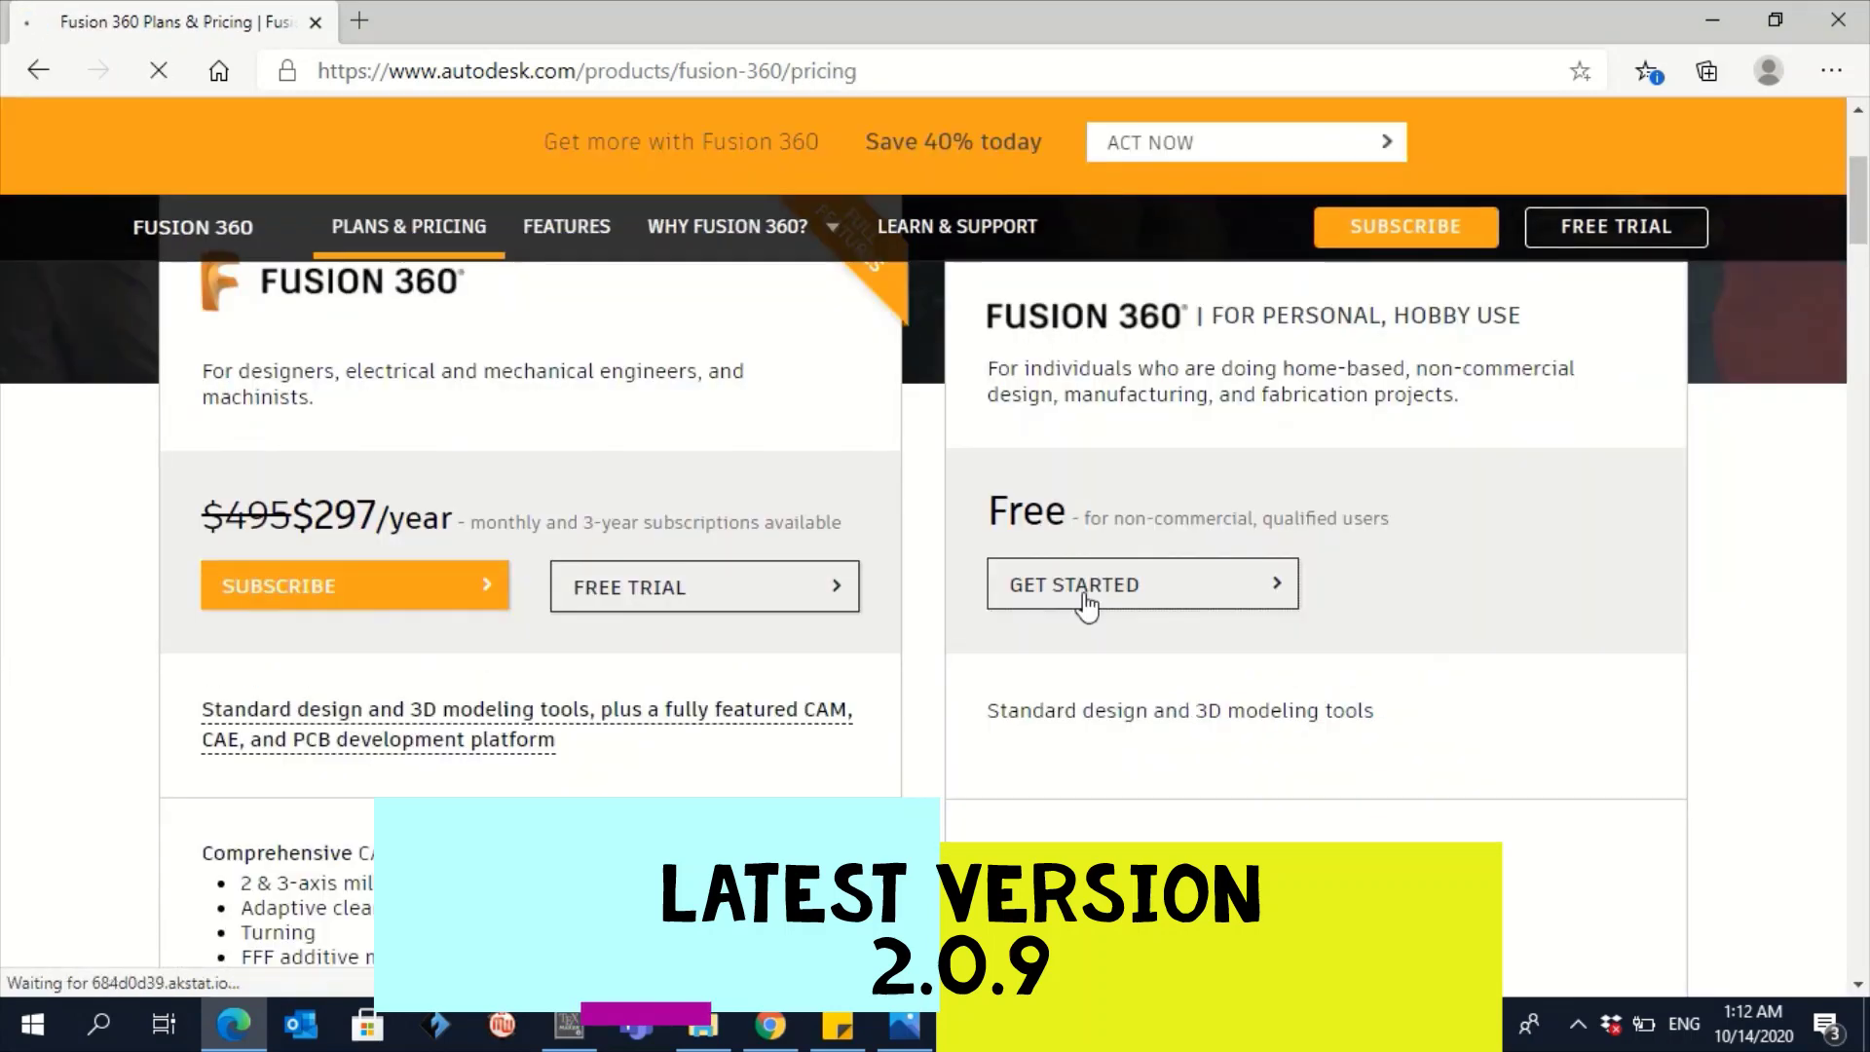
click(1084, 605)
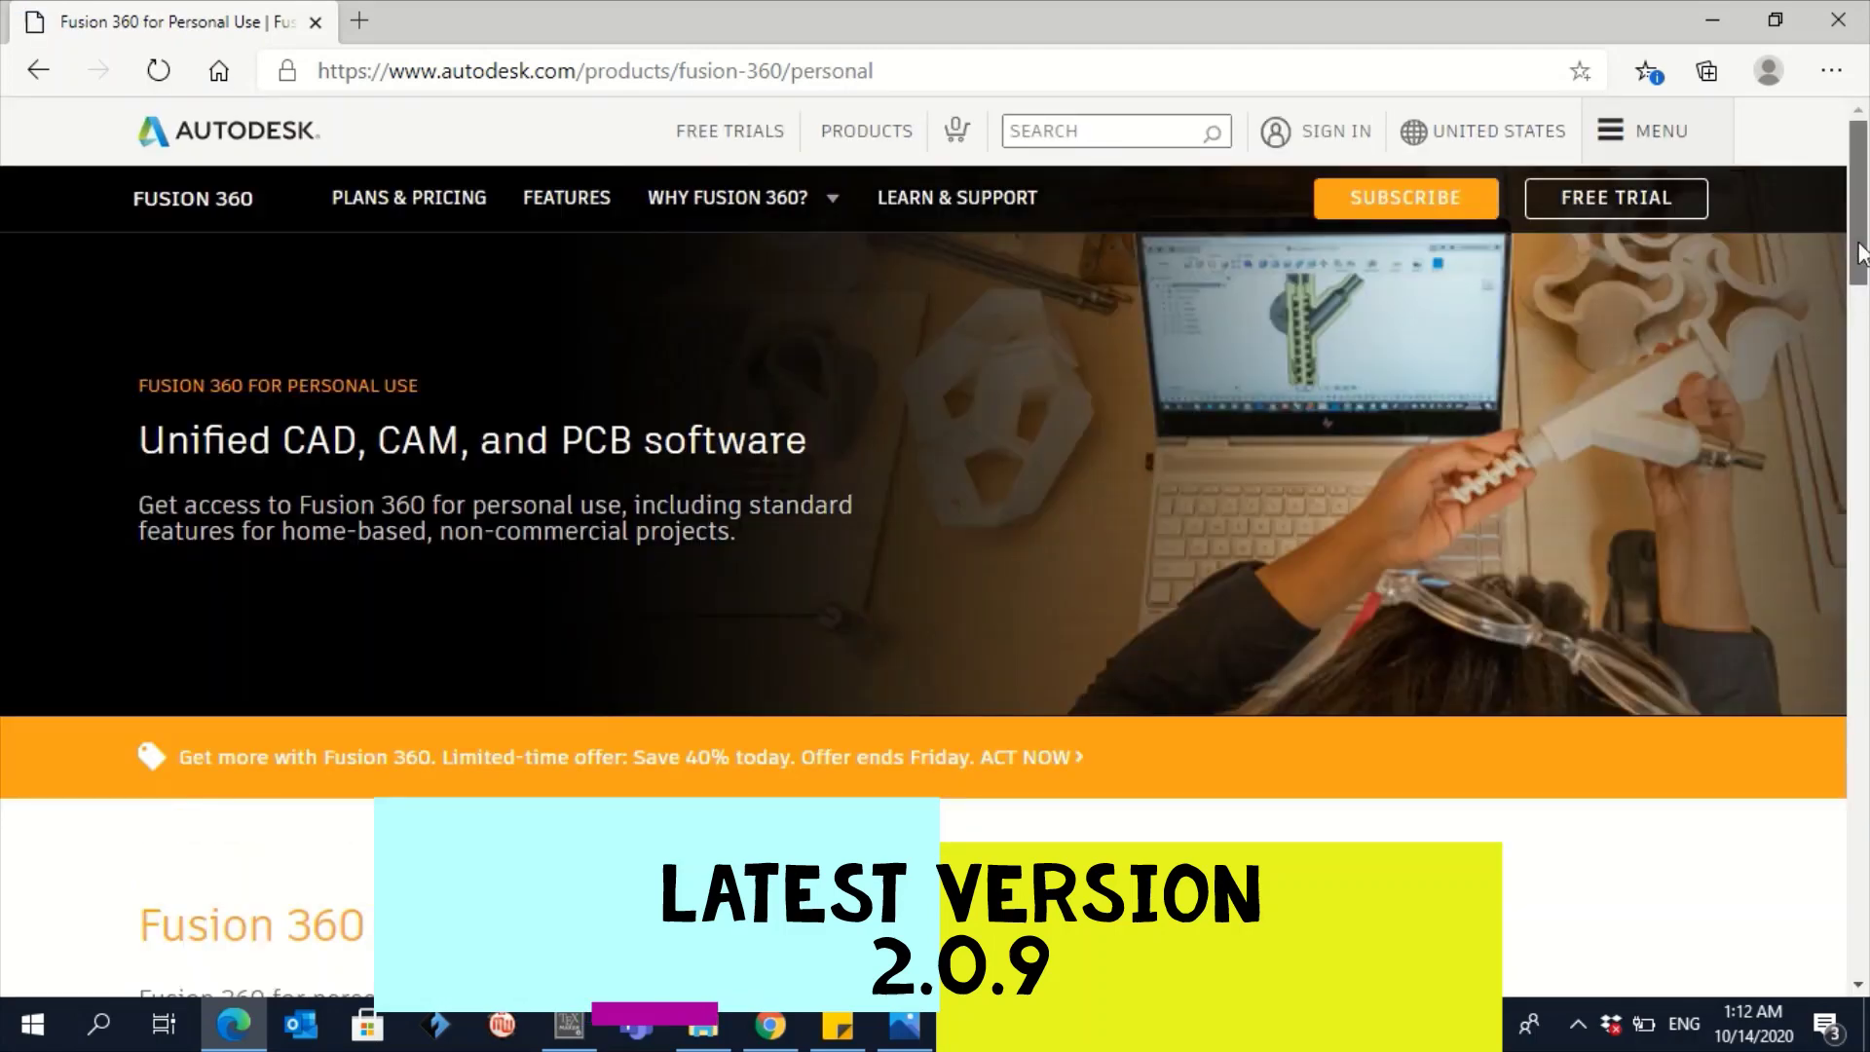
drag(1861, 259, 1862, 496)
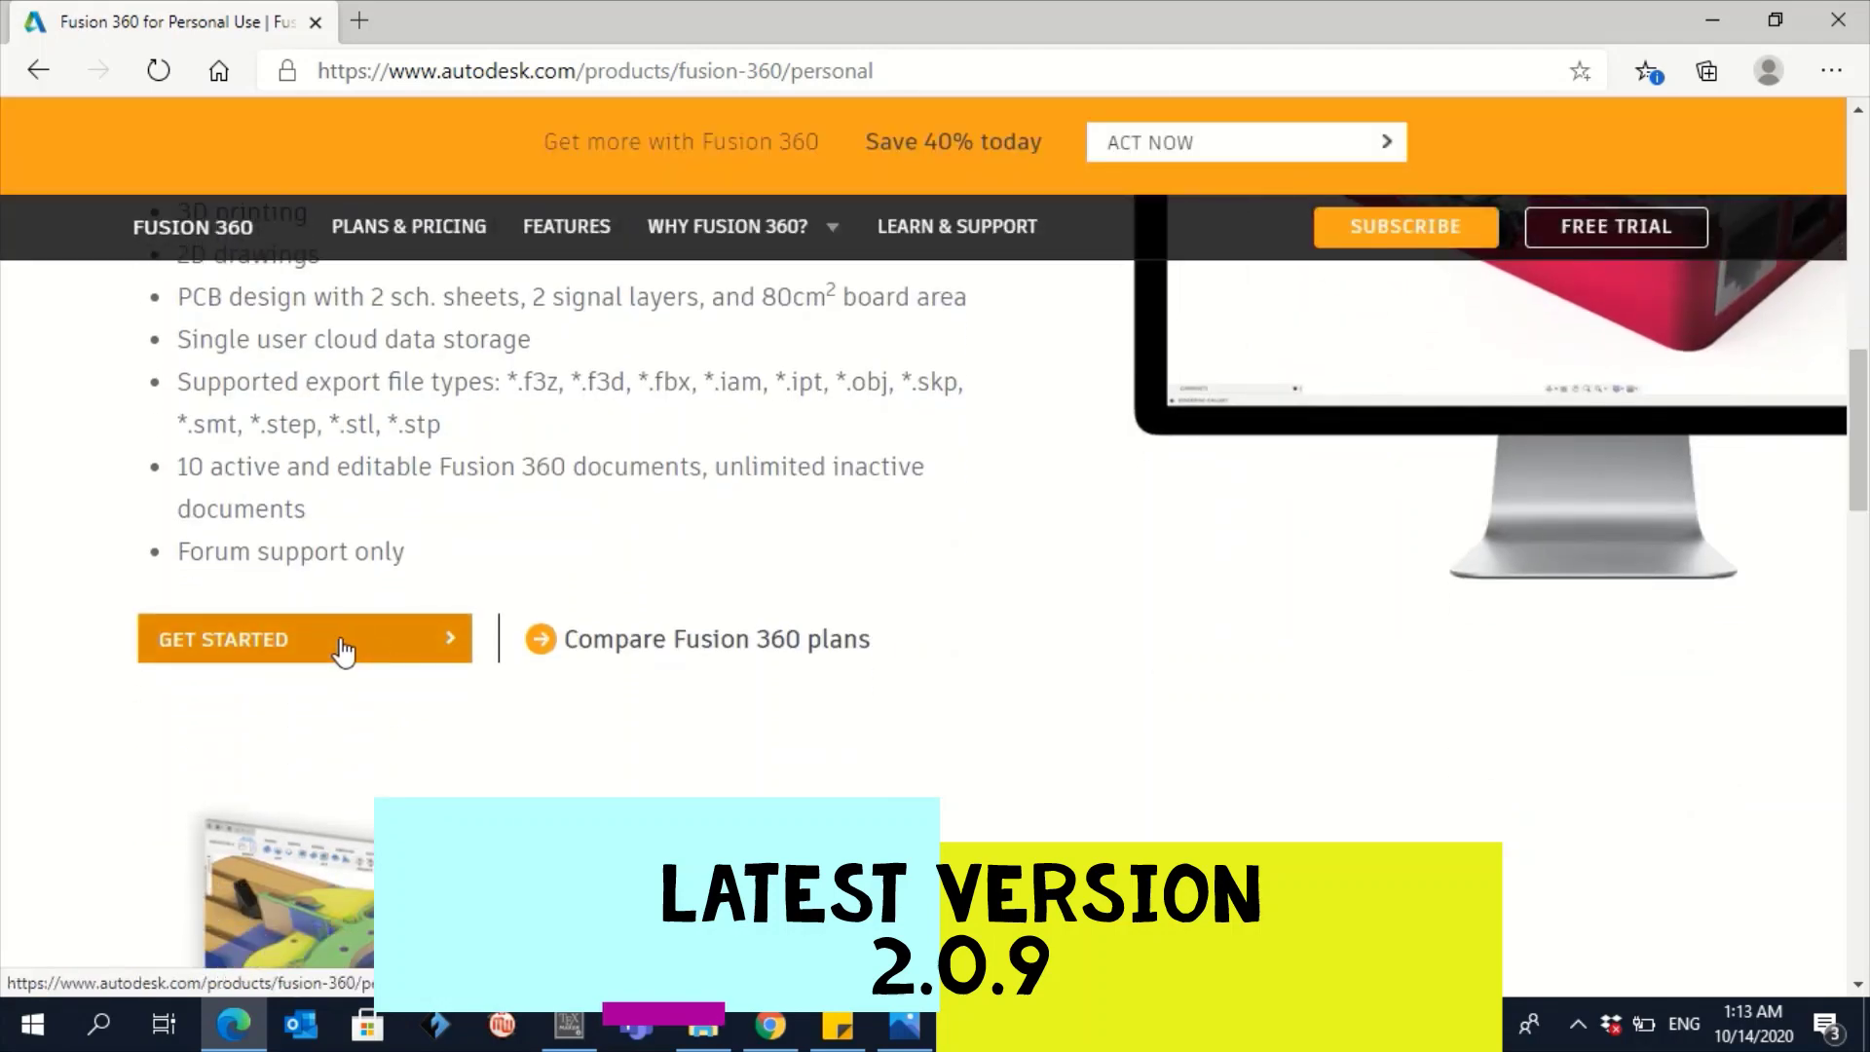
- Start the 'Activate Fusion 360 for personal use' flow to reach Autodesk sign-in
click(342, 651)
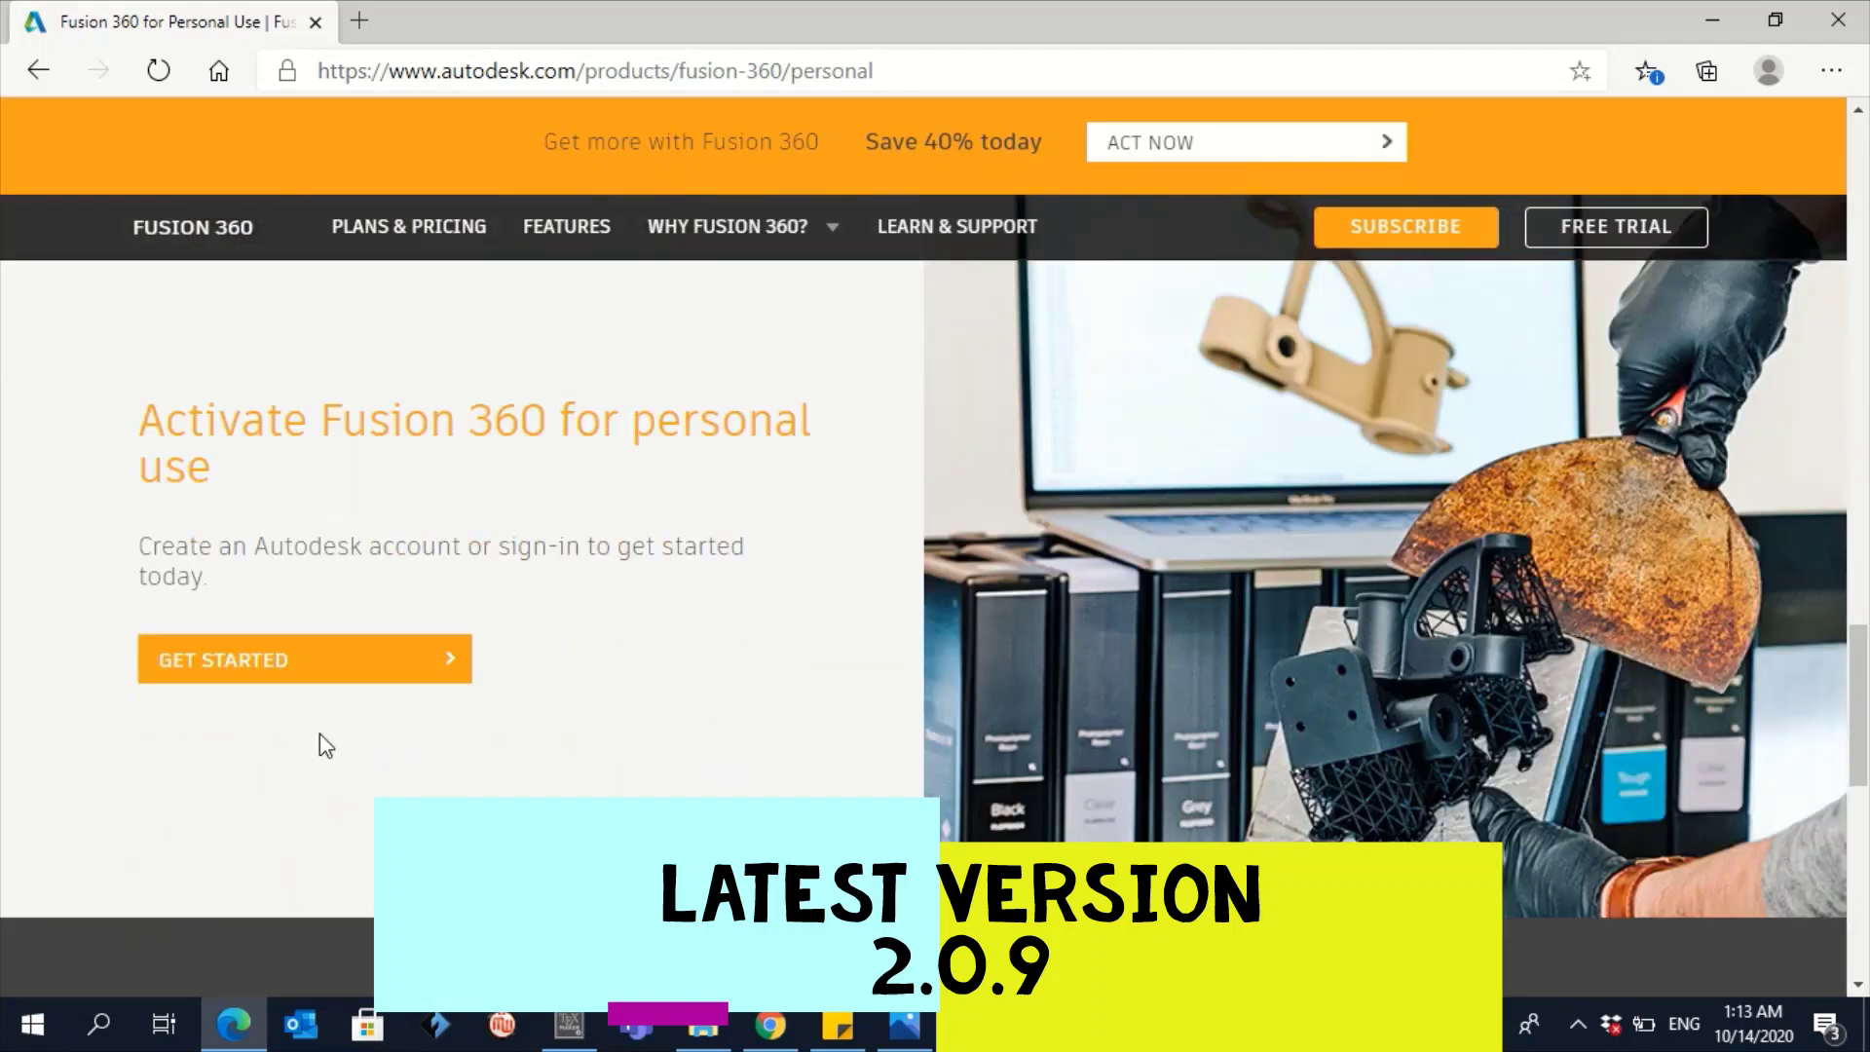
click(333, 658)
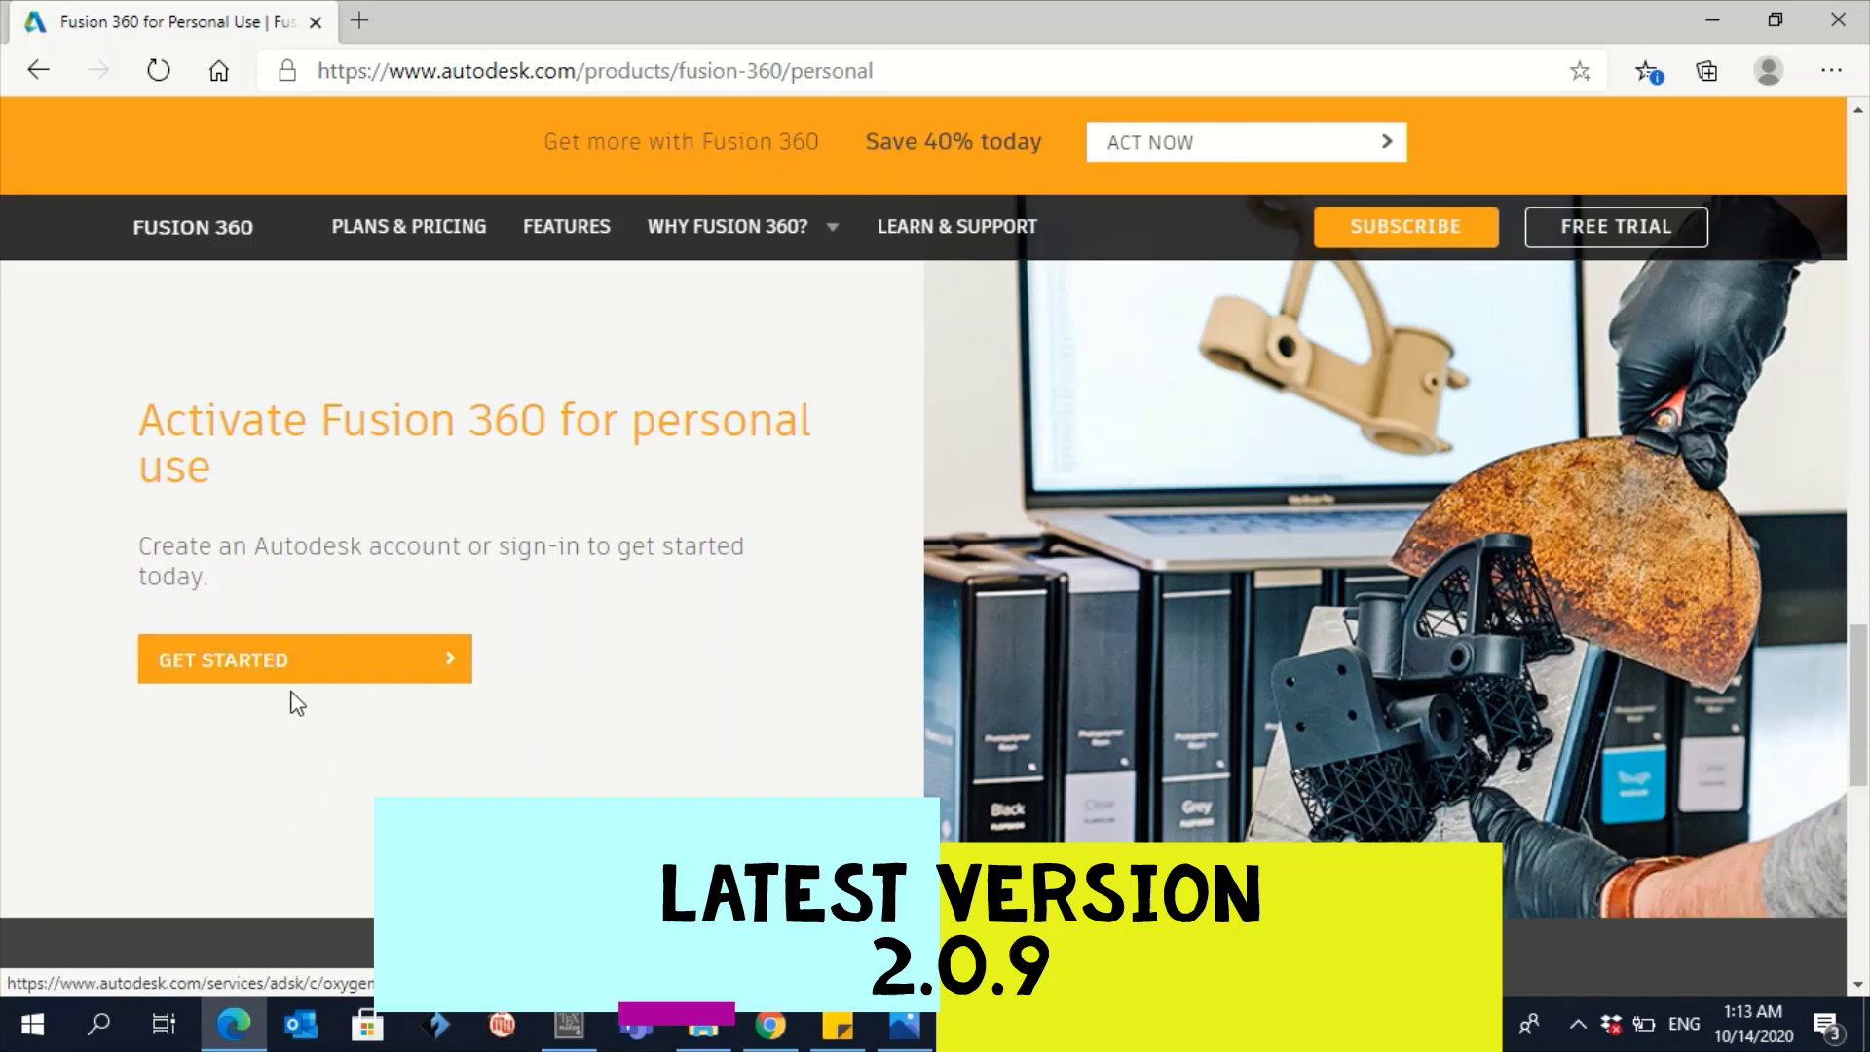
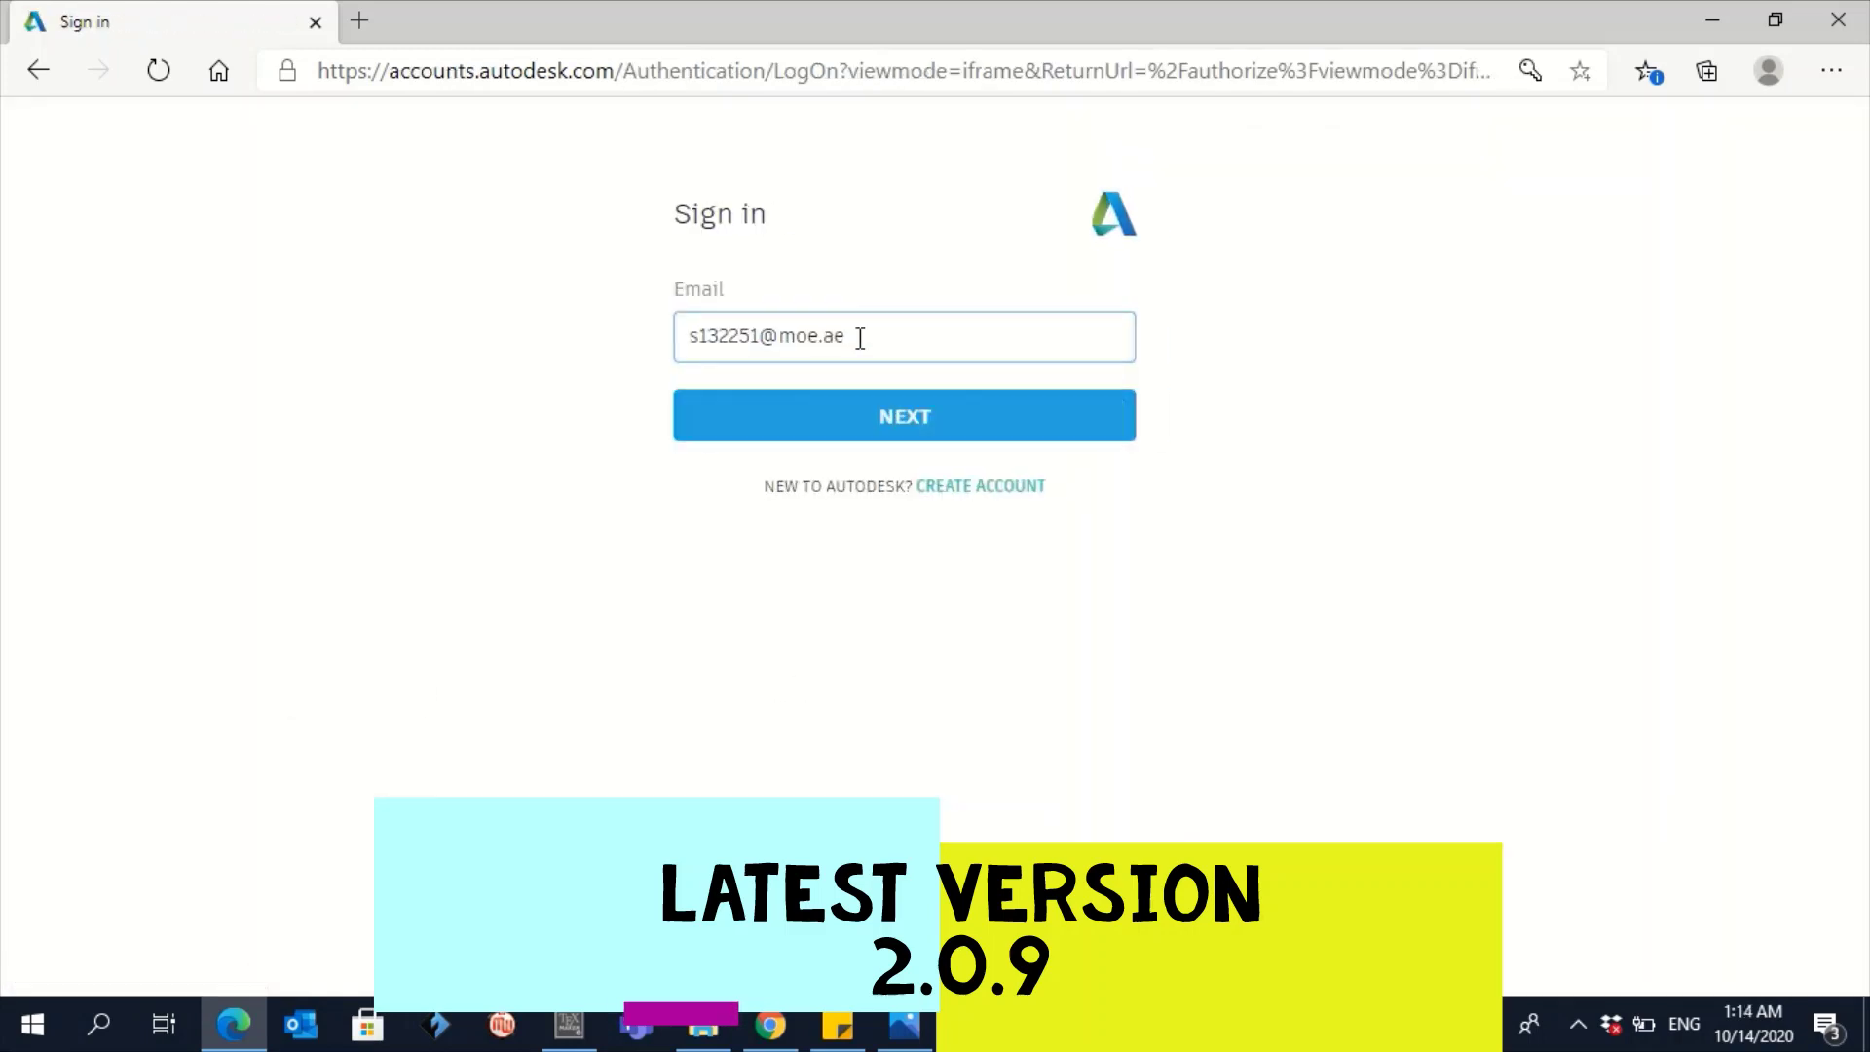
- Sign in to the Autodesk account with the email and a replaced password
key(Return)
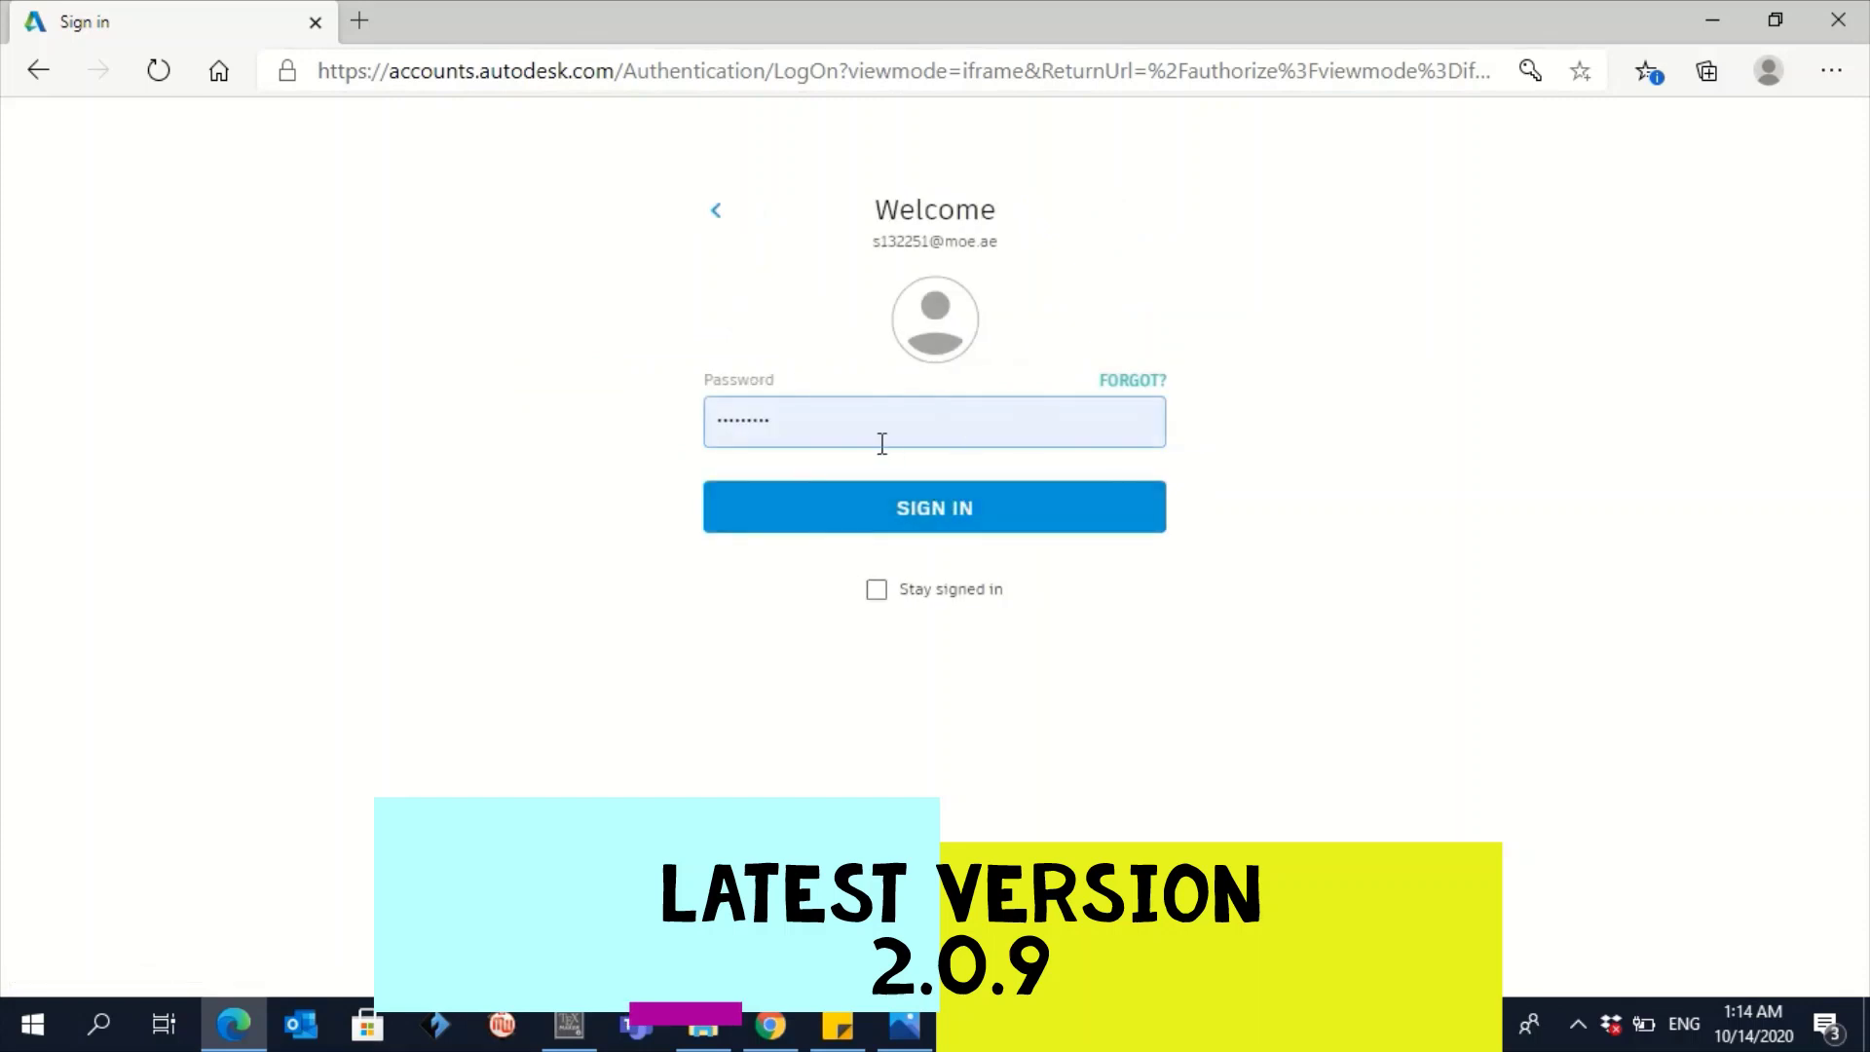
double_click(882, 443)
text(••)
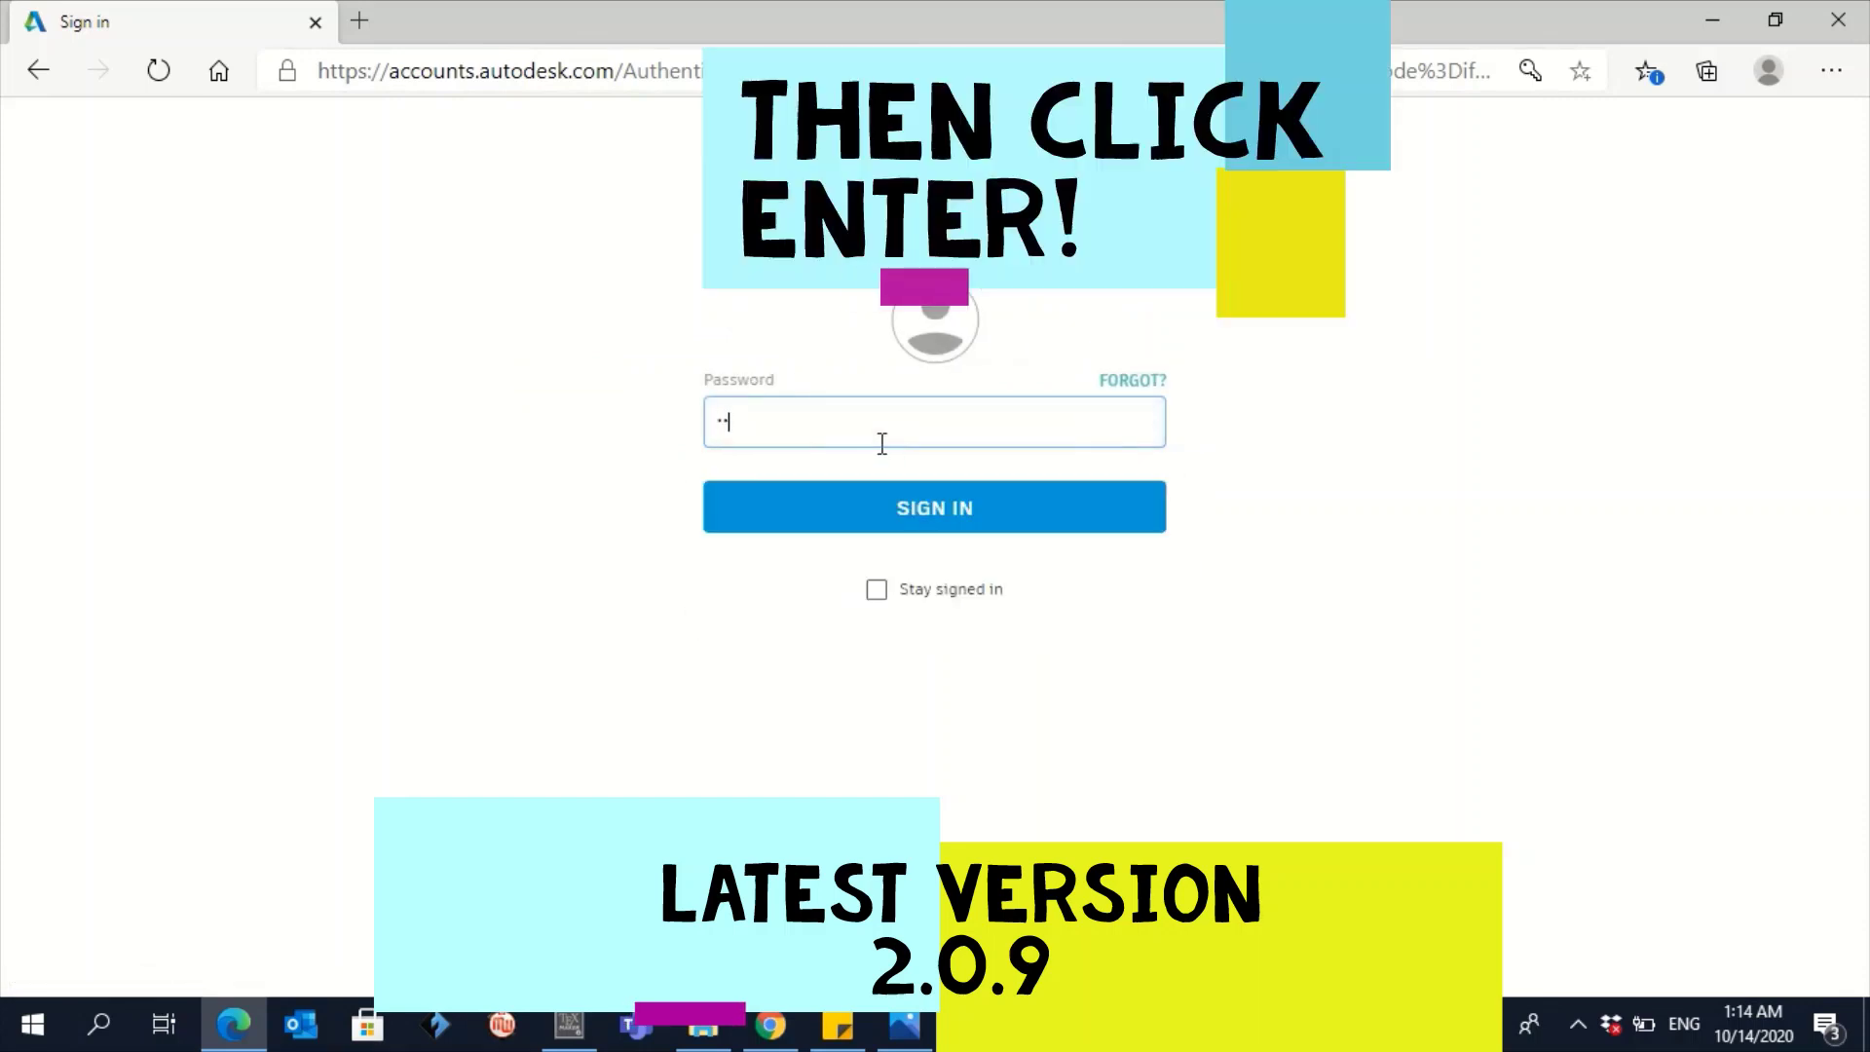
text(••••)
key(Return)
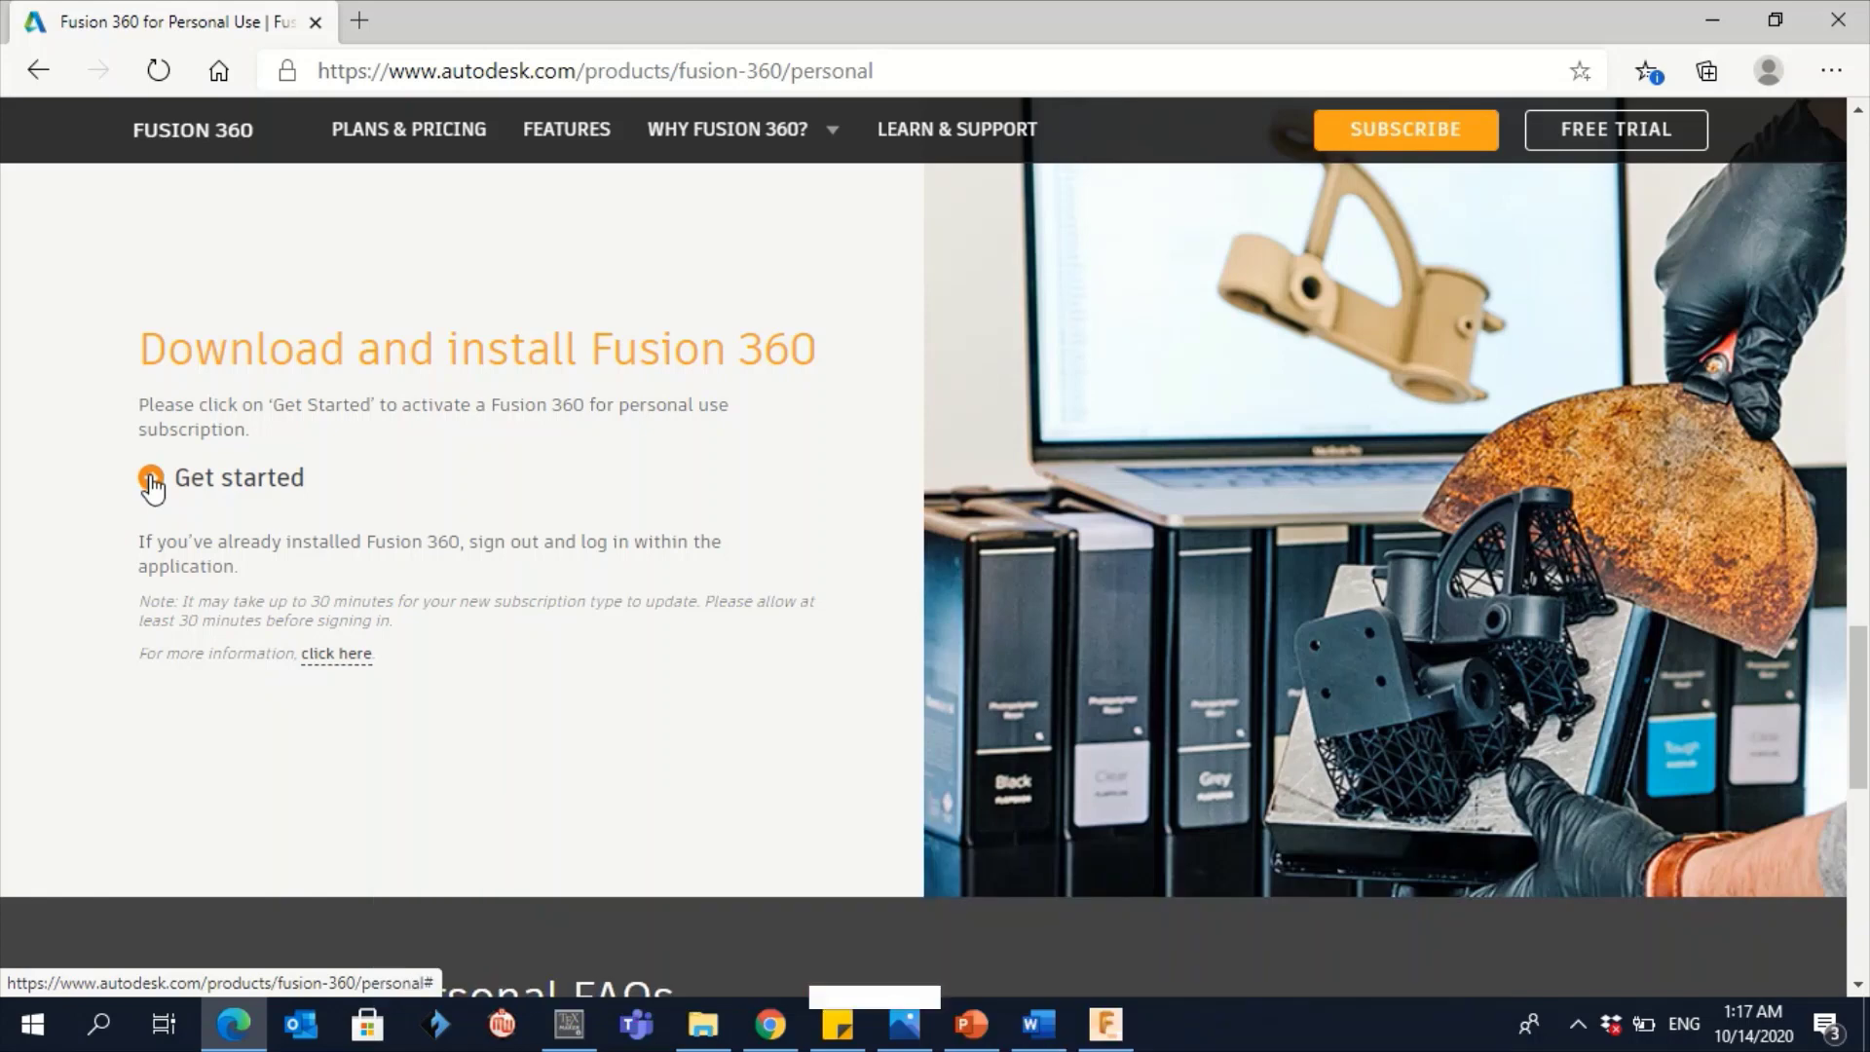
- Start the personal-use Fusion 360 download from the GET STARTED button
click(153, 483)
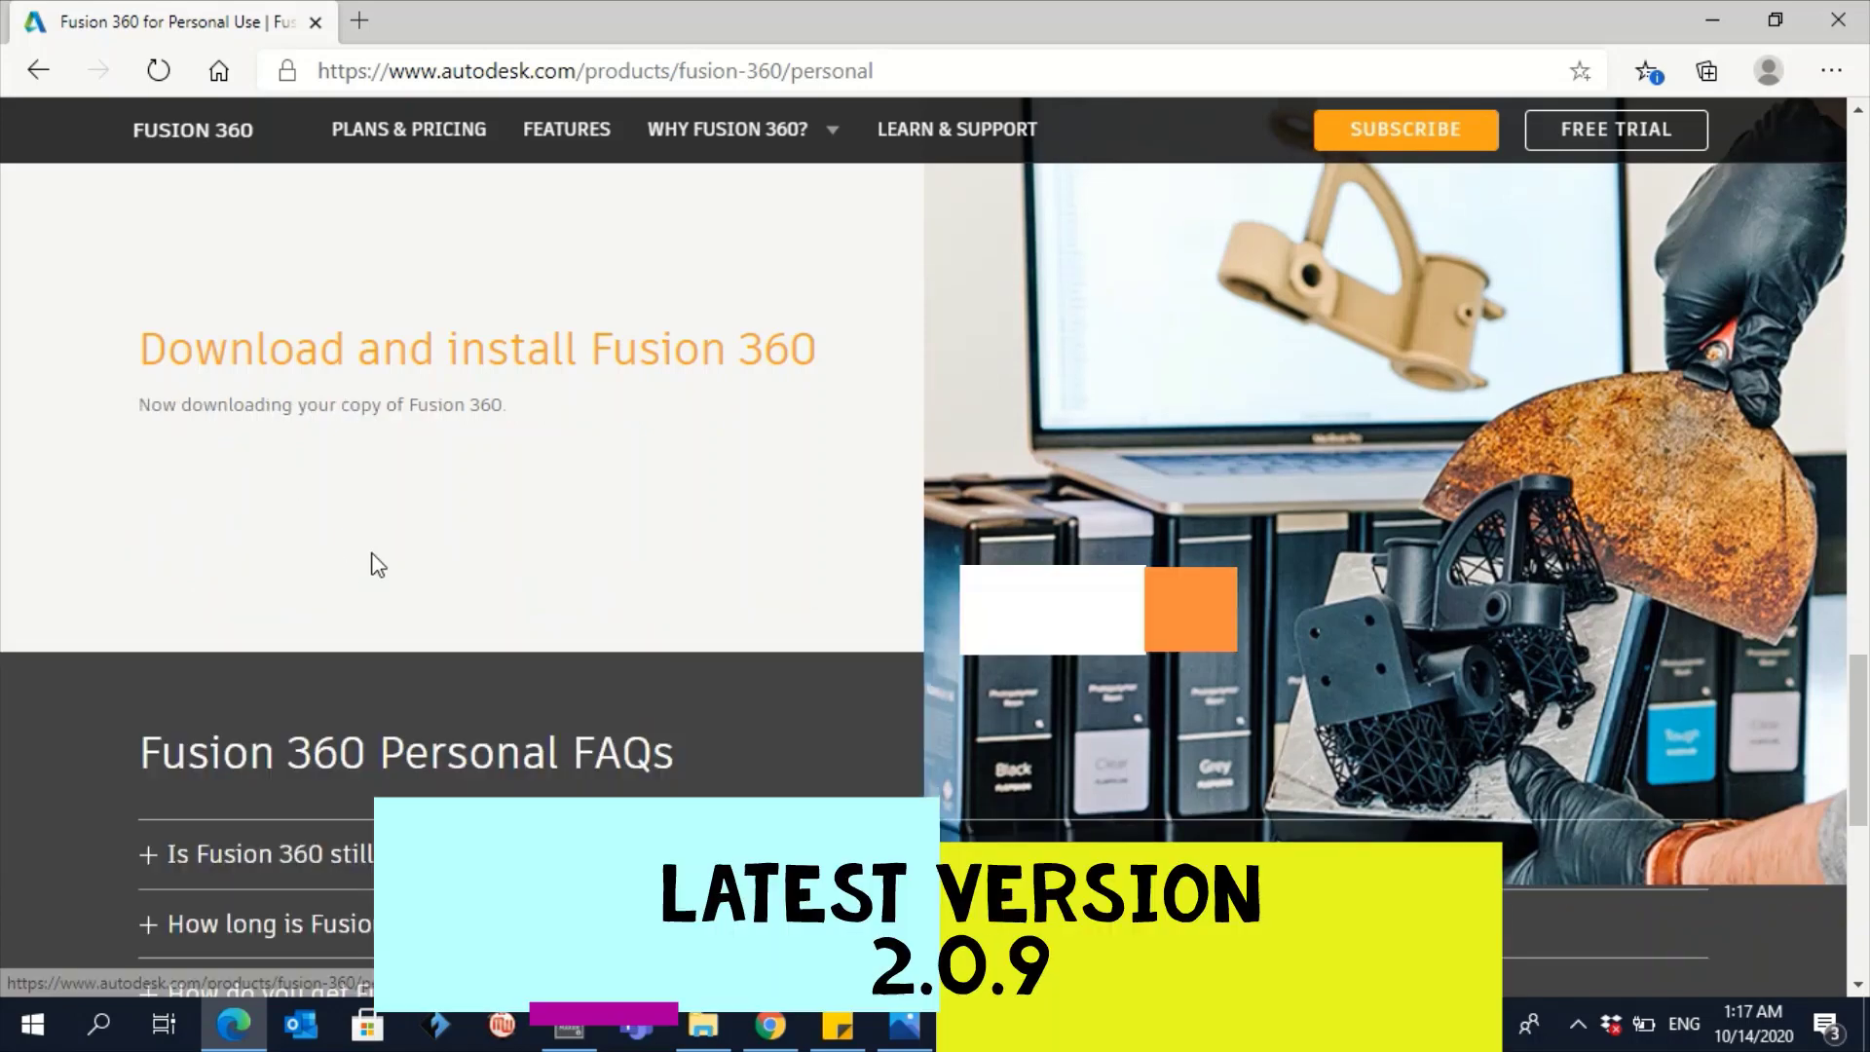
scroll(935, 584, down, 1)
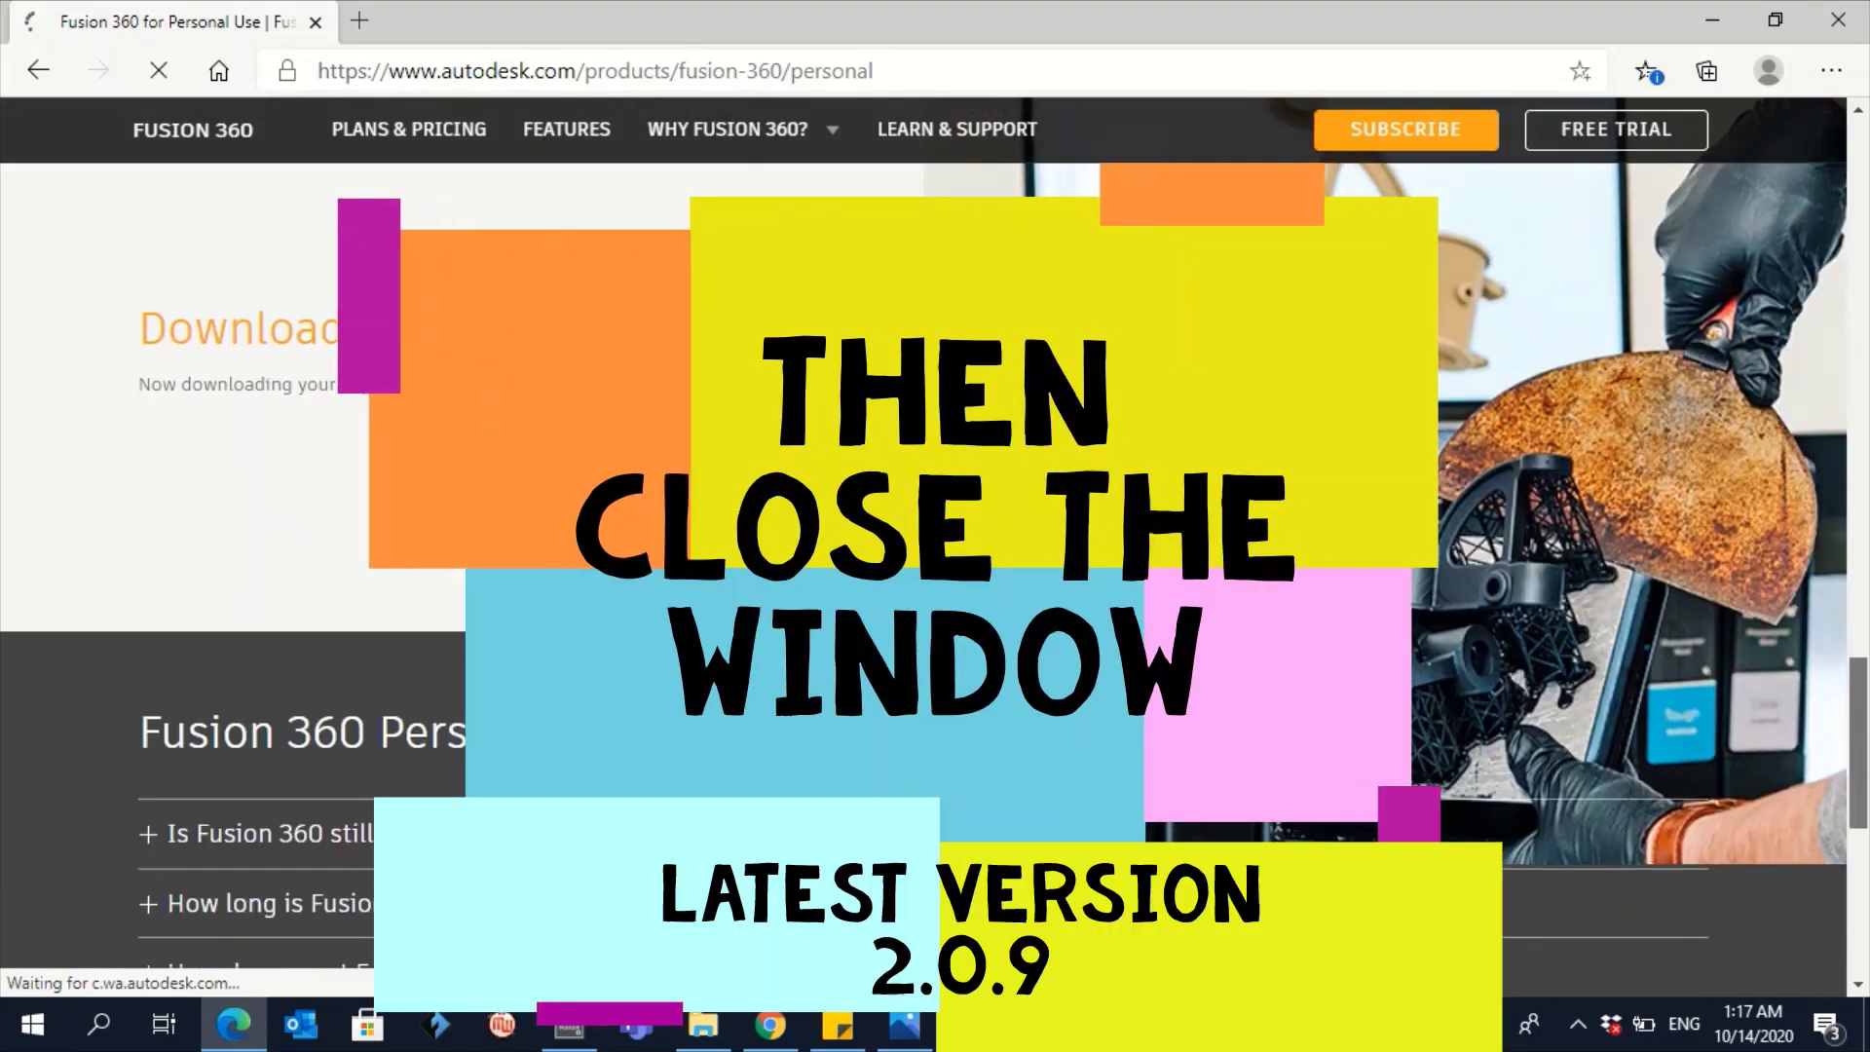
scroll(935, 584, down, 1)
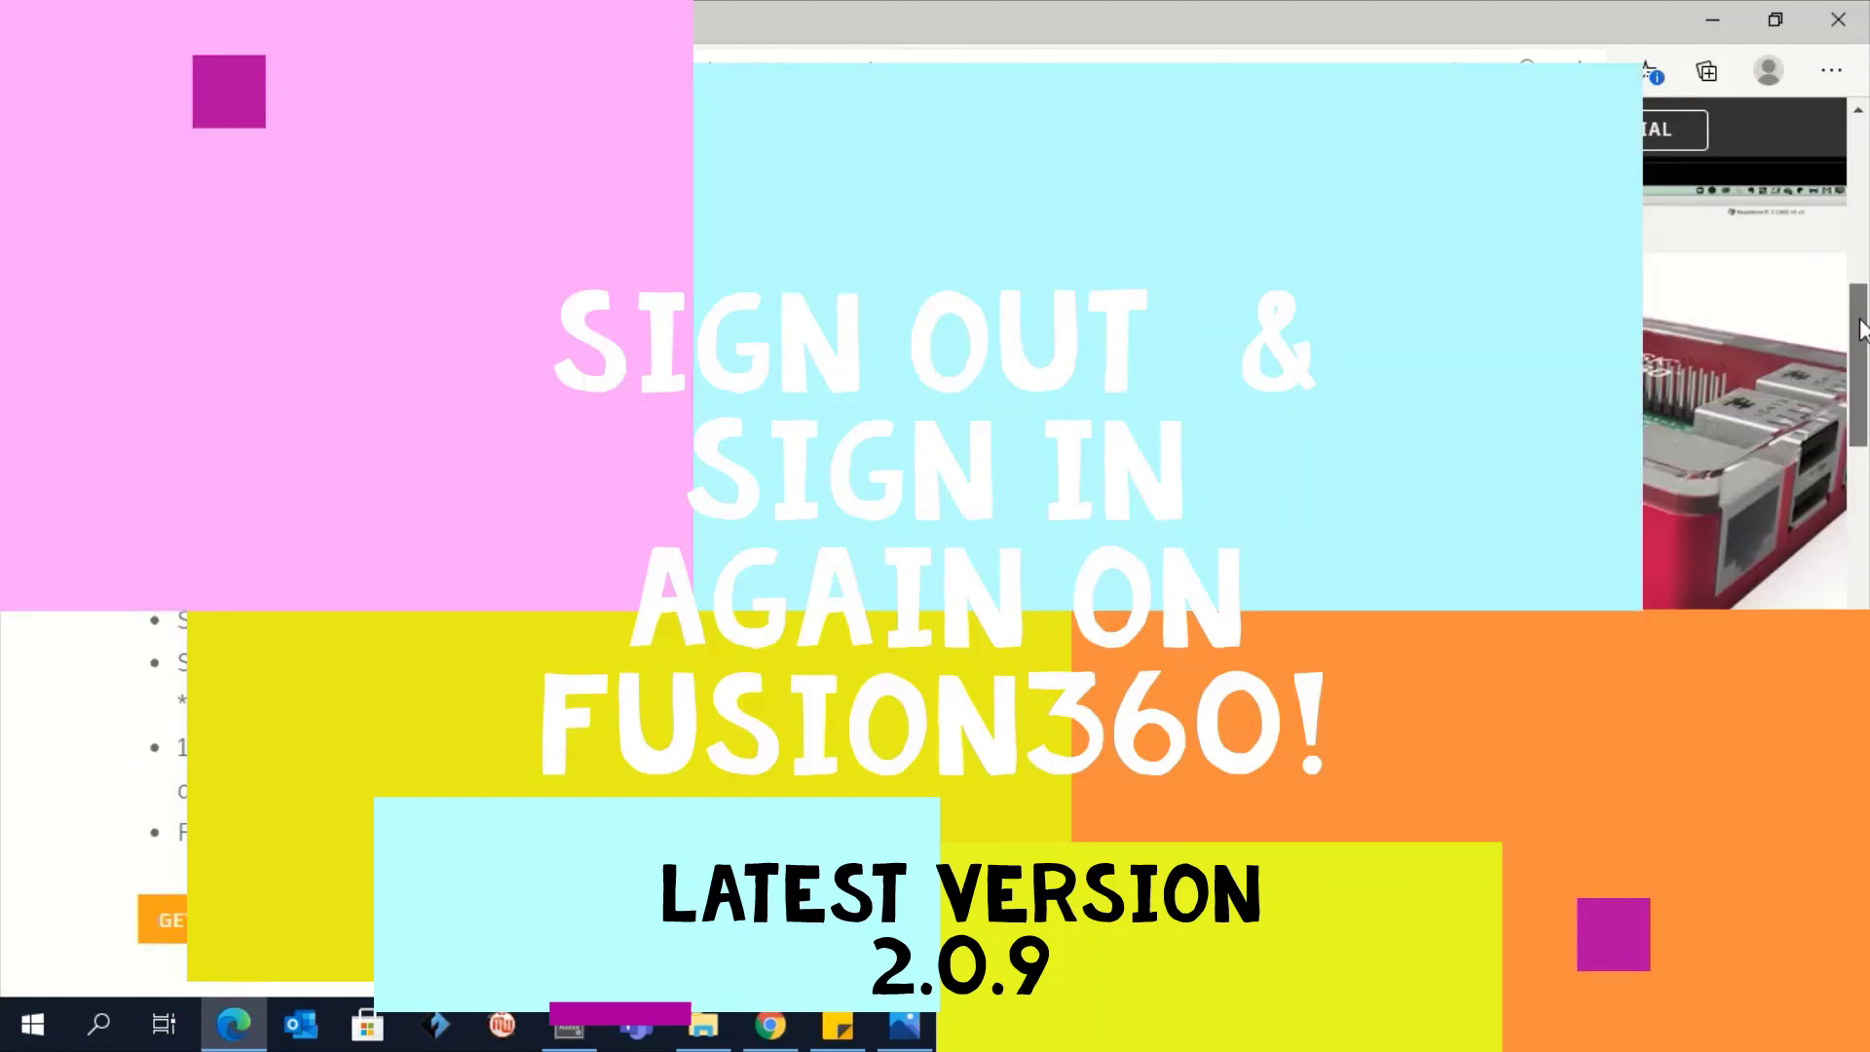
drag(1858, 416, 1864, 350)
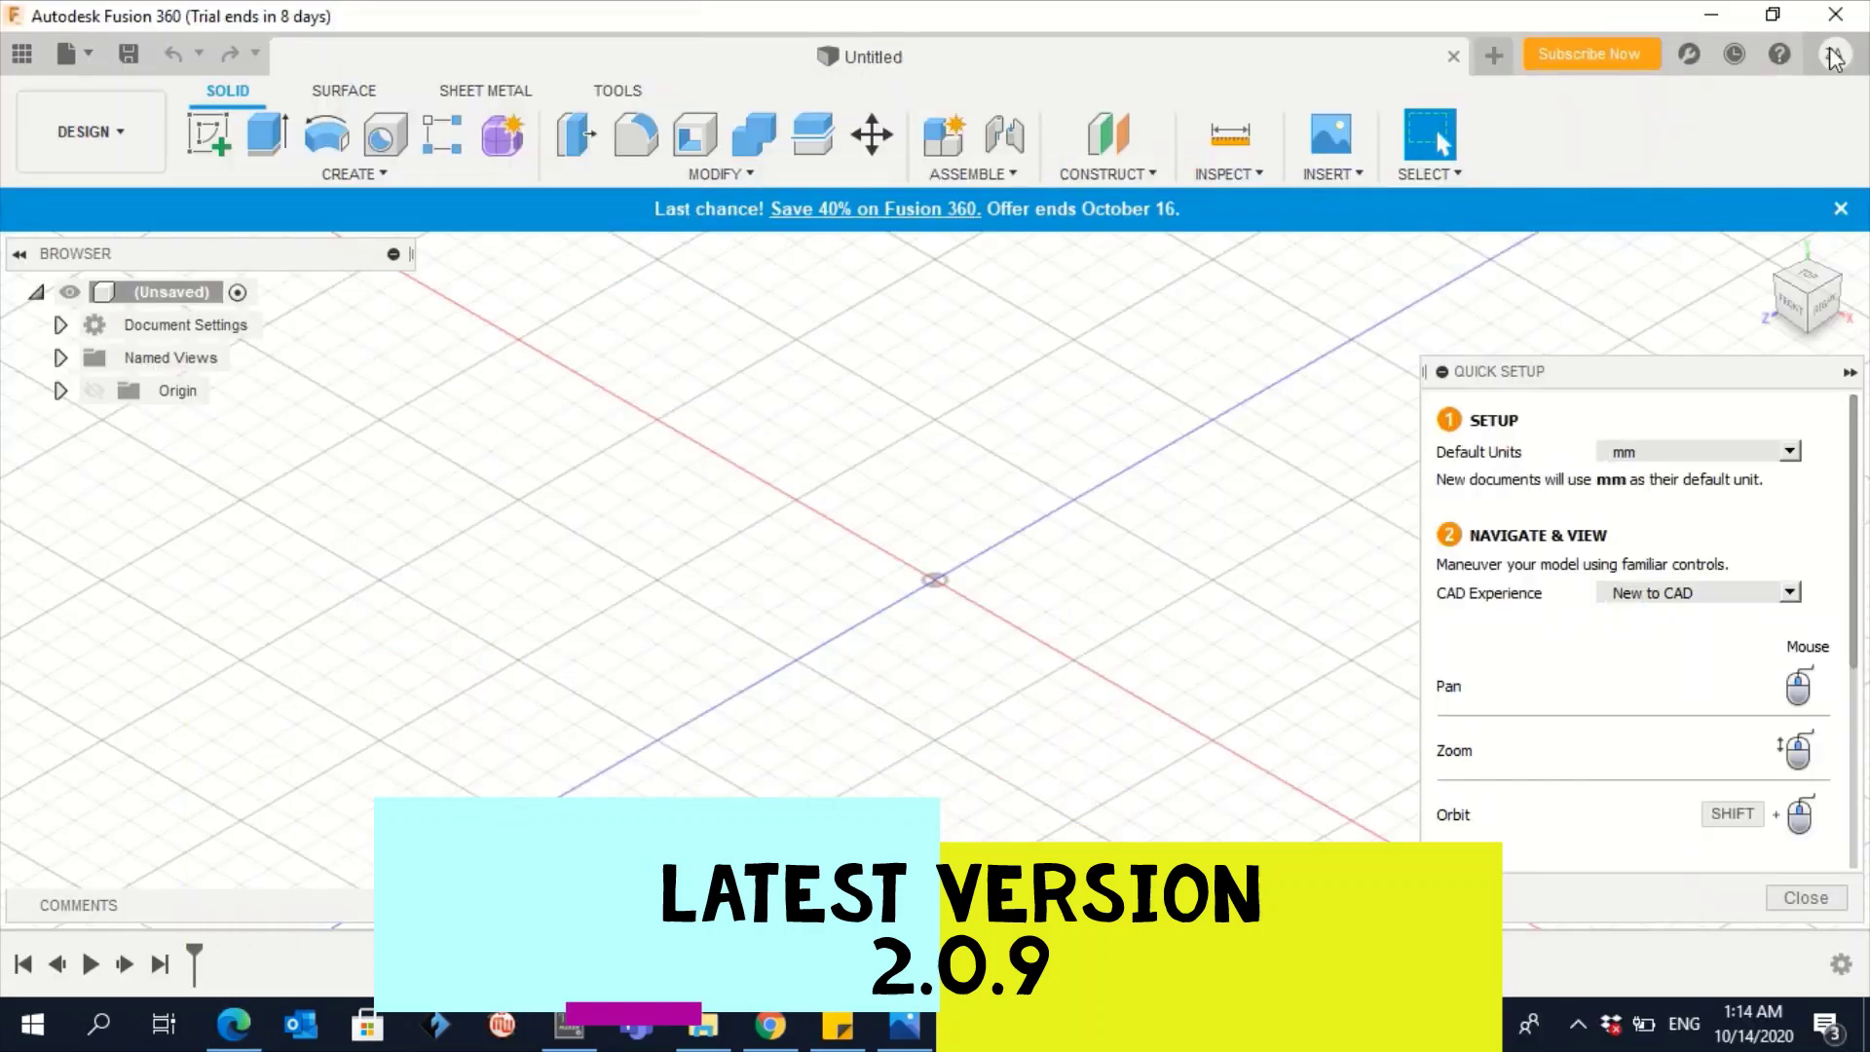
- Sign out of Fusion 360 and sign back in with email and password
click(1833, 54)
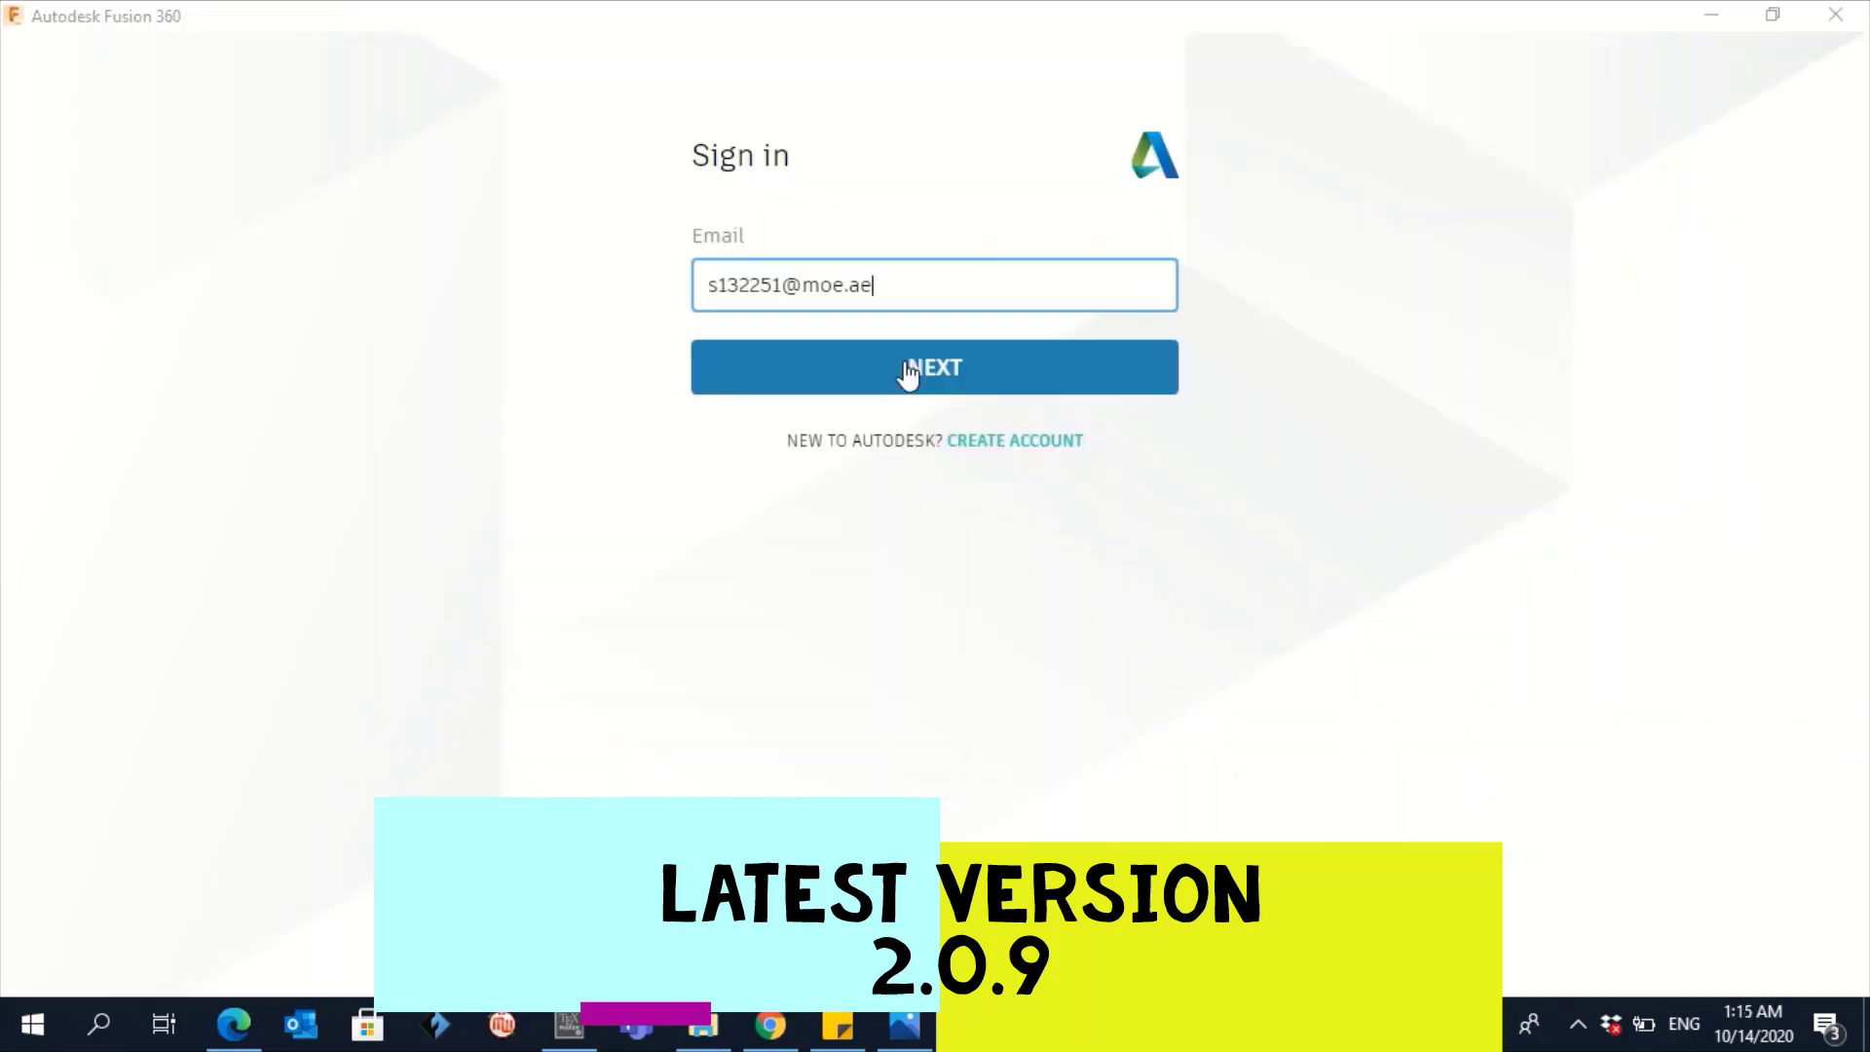
click(912, 367)
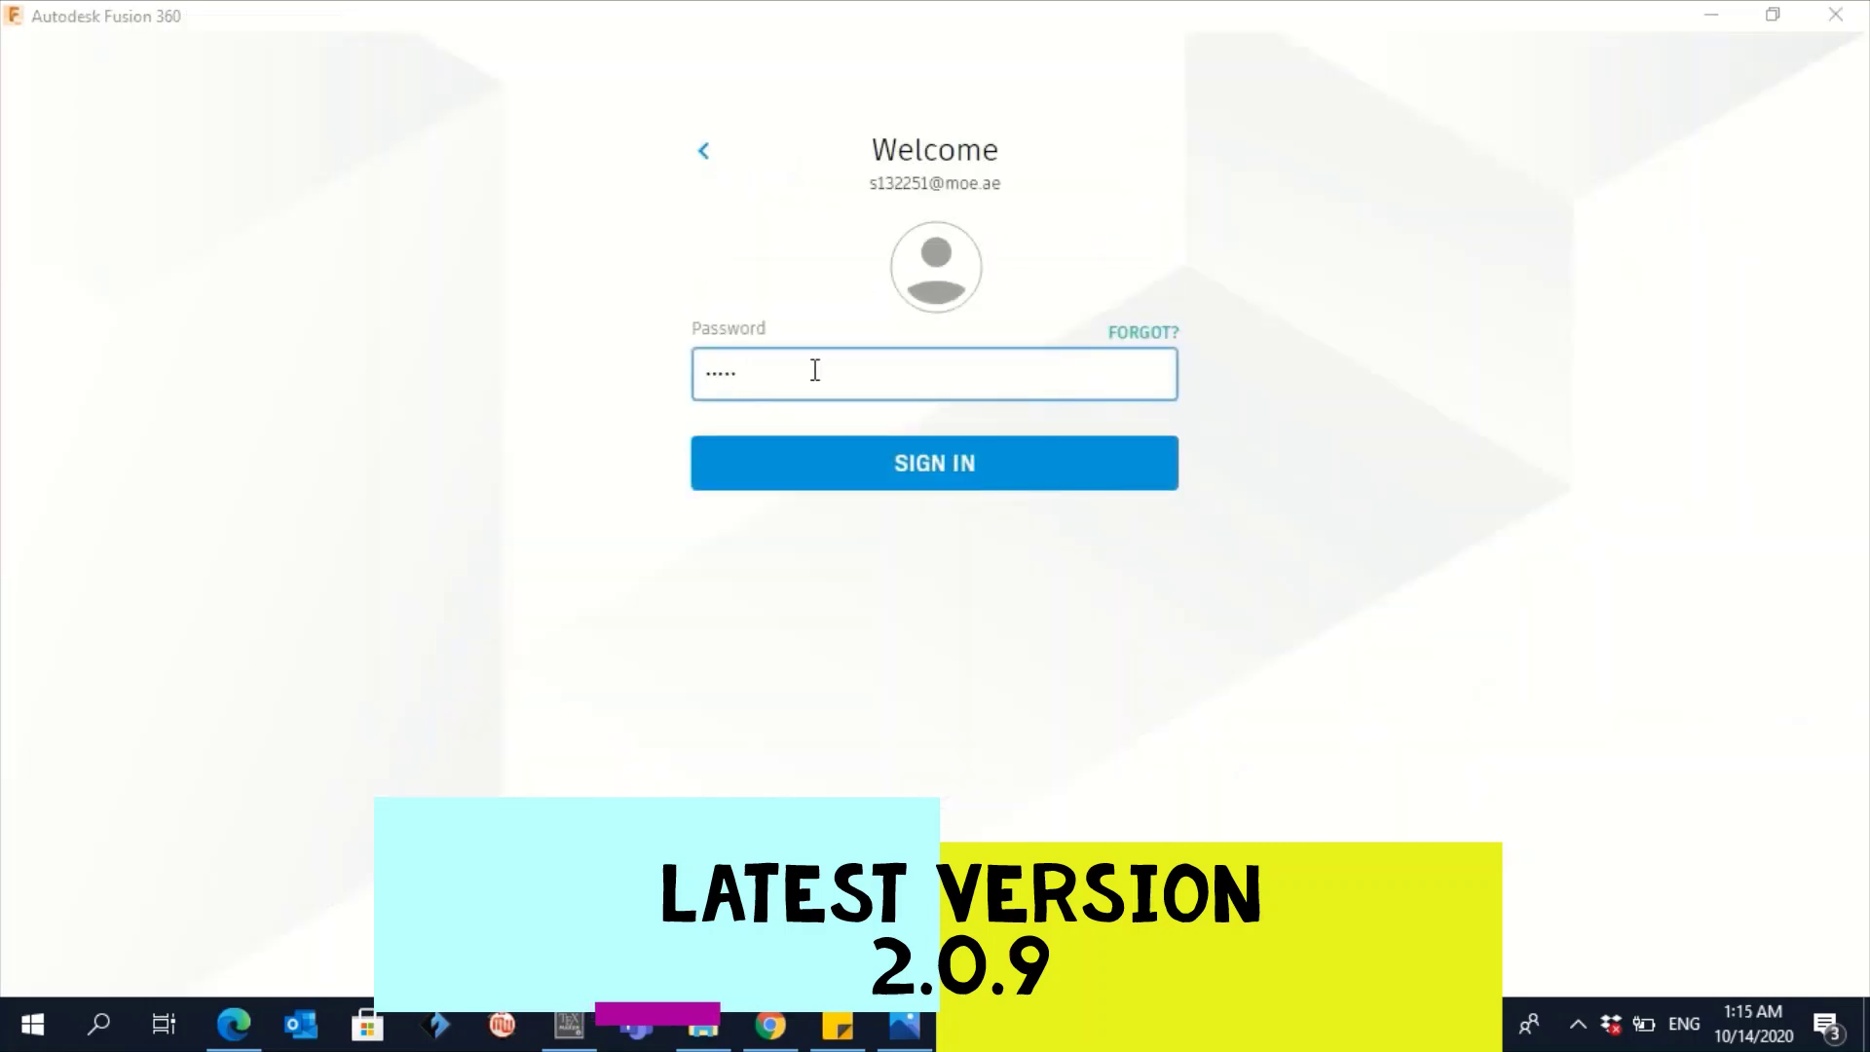
key(Return)
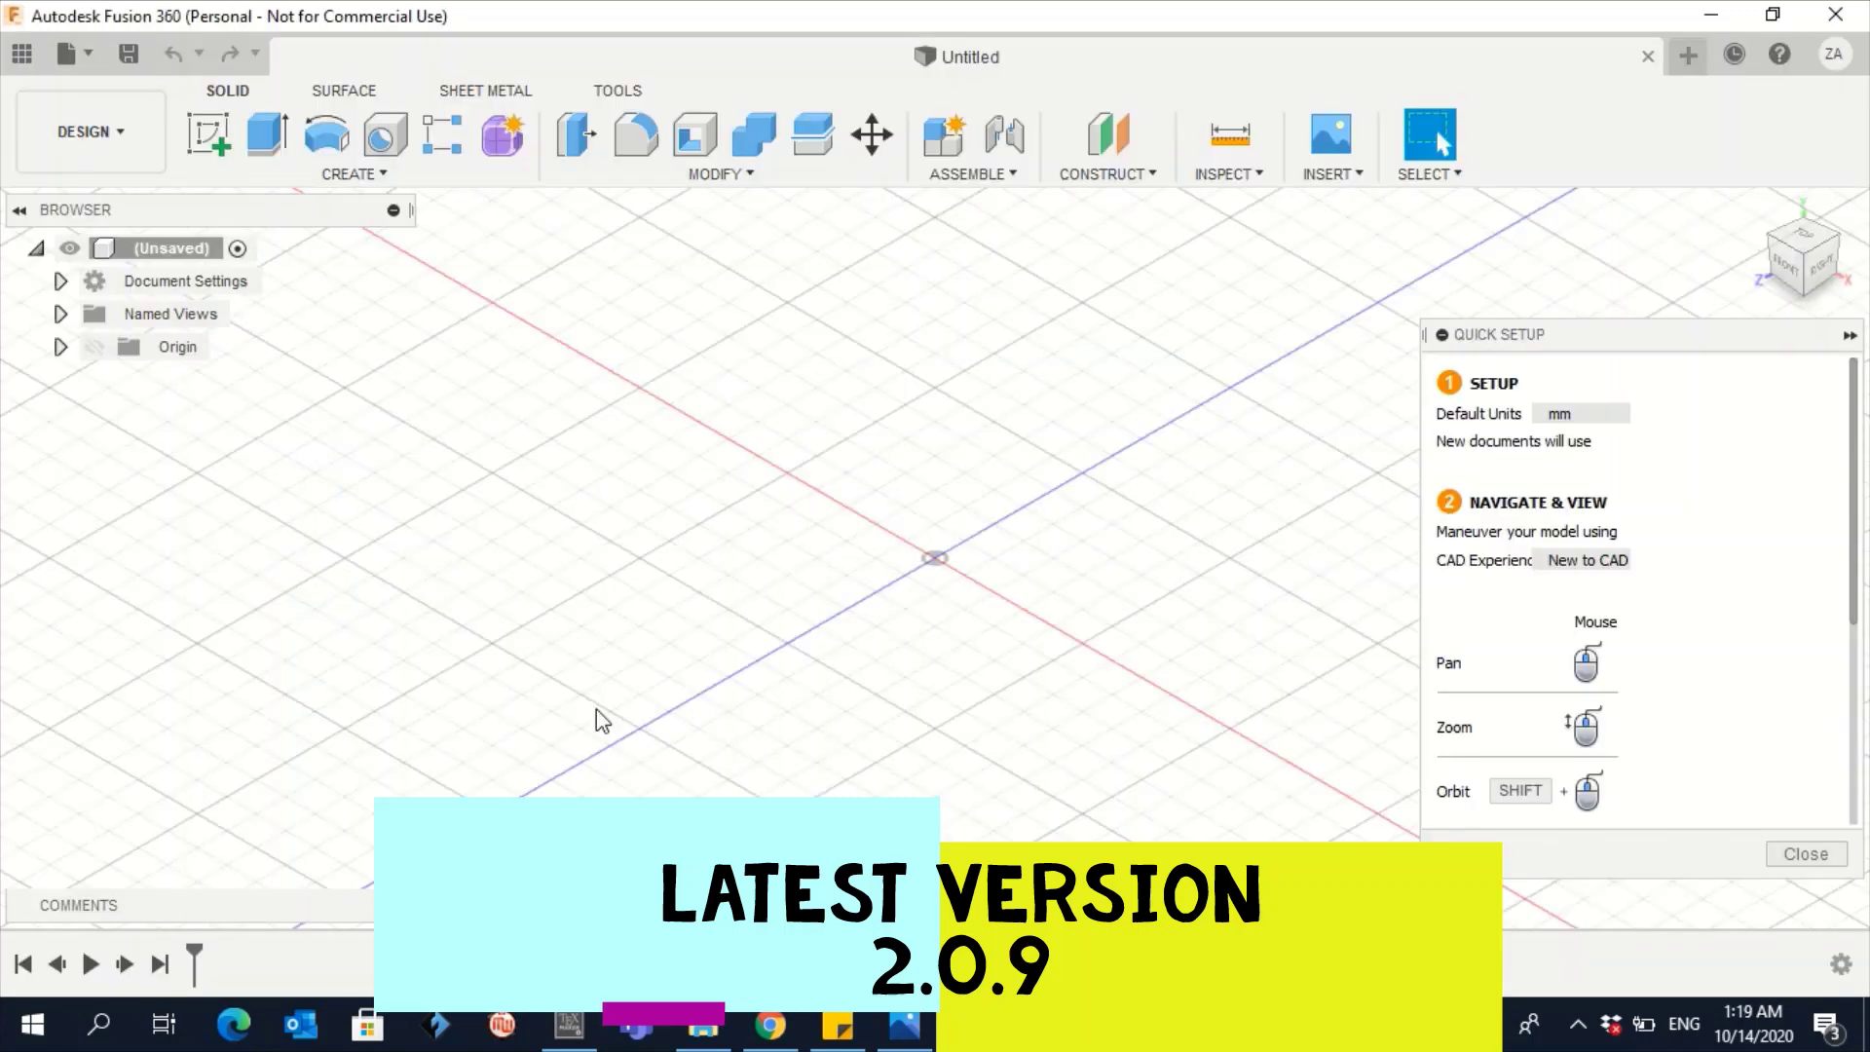